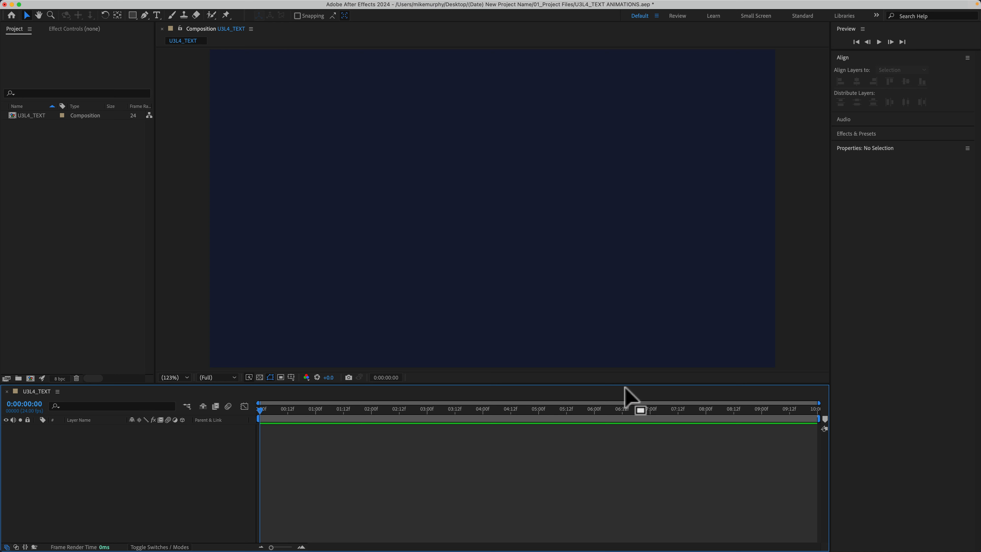
pyautogui.rightClick(155, 446)
pyautogui.moveTo(170, 427)
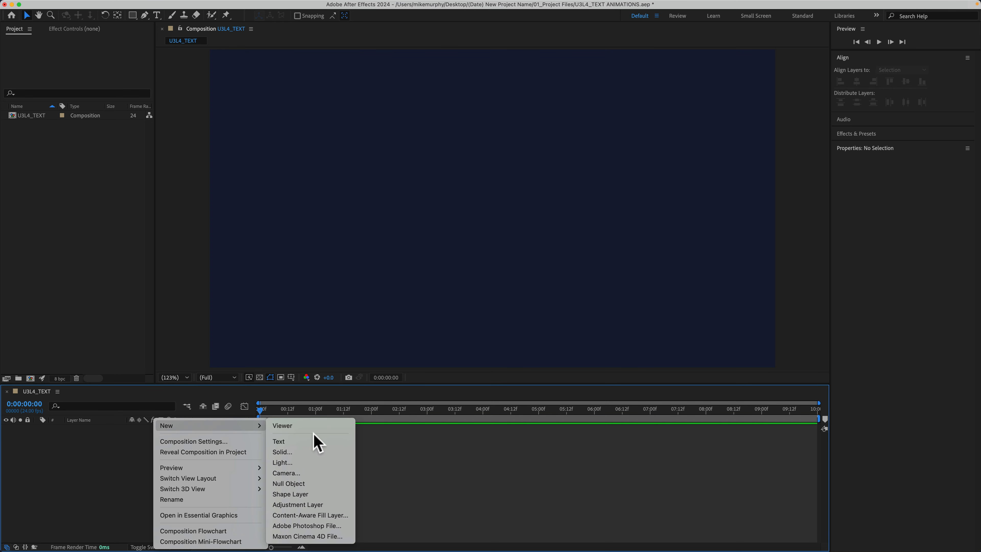
pyautogui.click(112, 455)
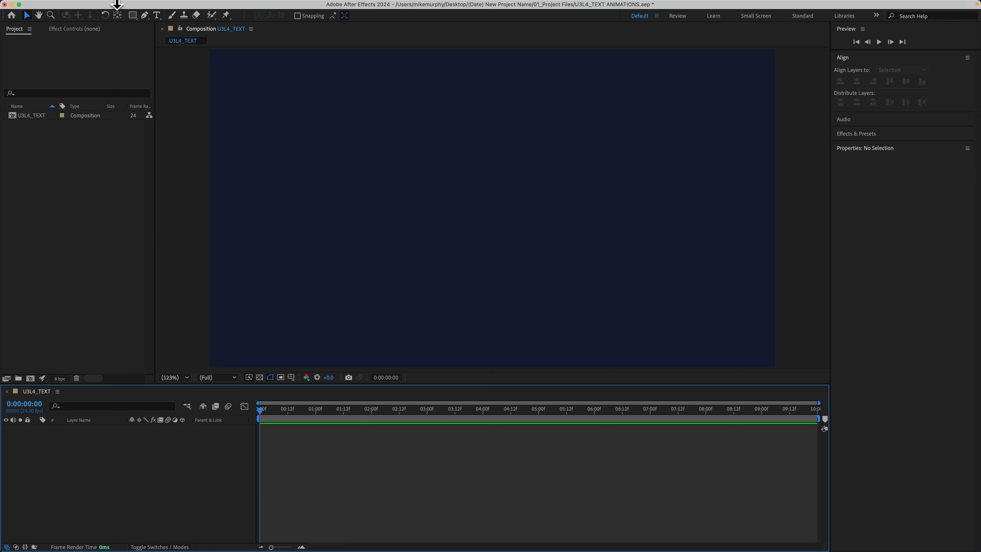
pyautogui.moveTo(119, 4)
pyautogui.click(171, 5)
pyautogui.moveTo(180, 25)
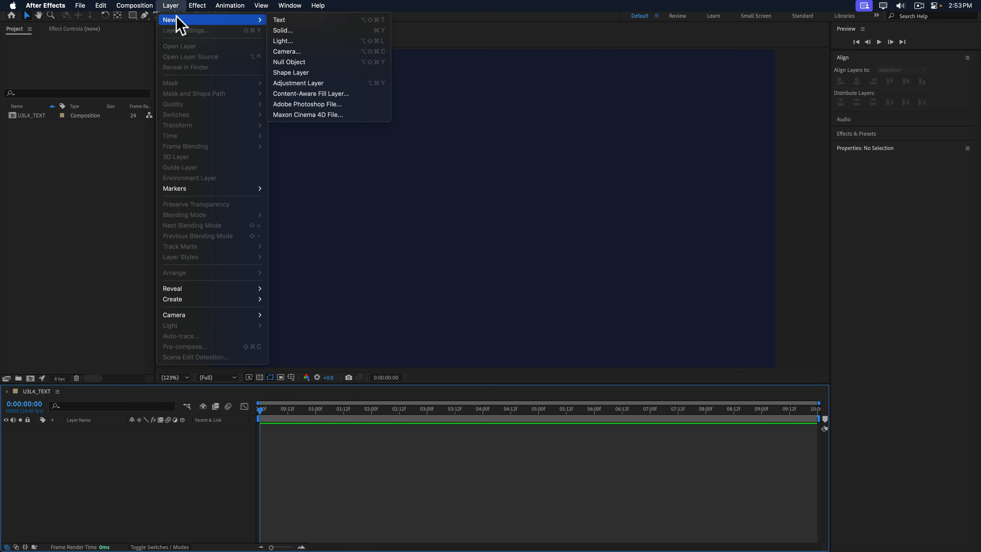
pyautogui.click(84, 196)
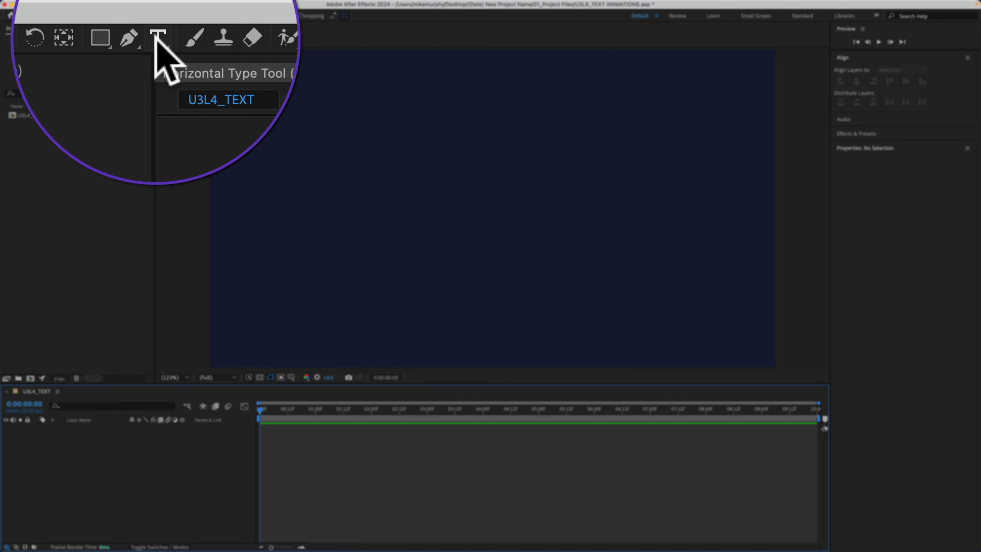
# Try out a point text layer with the Horizontal Type tool near the composition's centre, and delete it
pyautogui.click(157, 16)
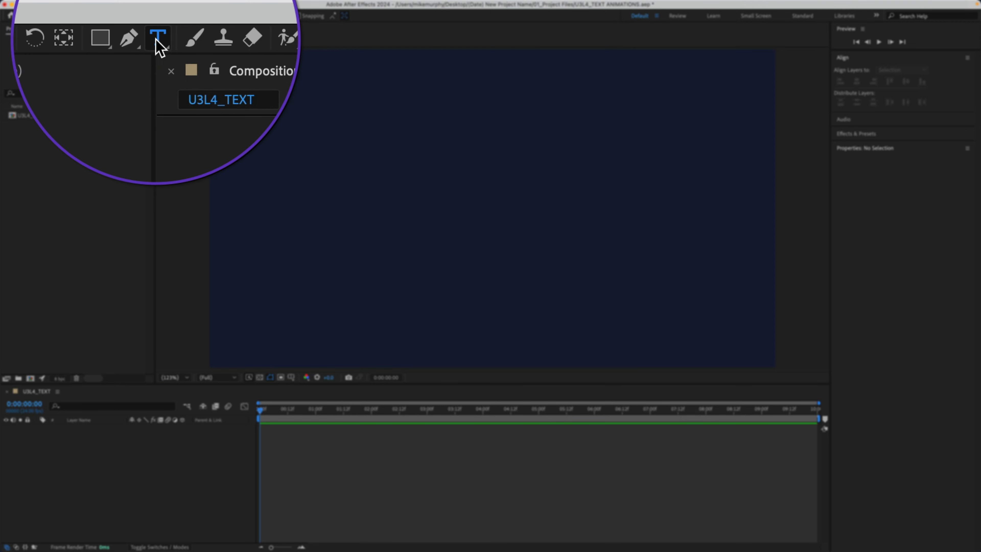
pyautogui.click(467, 203)
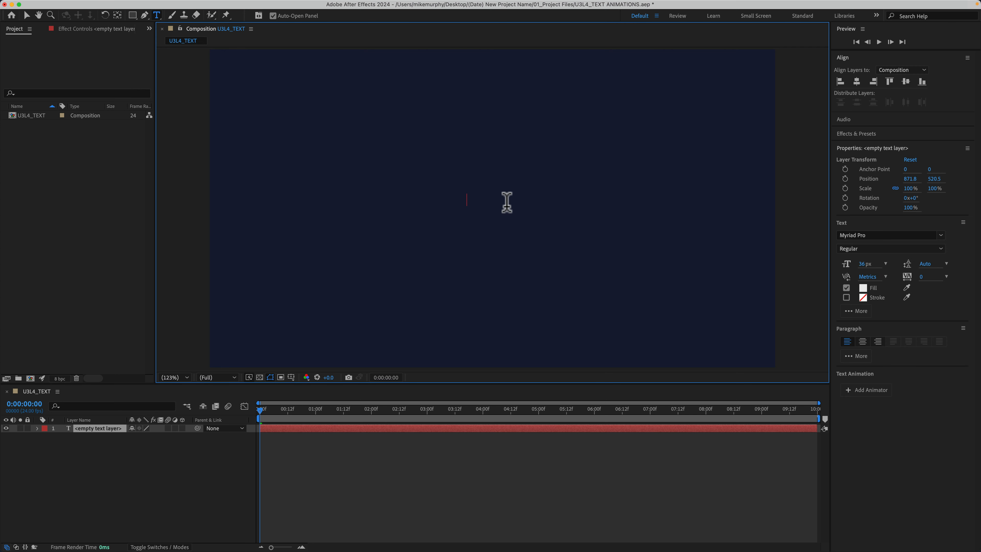
pyautogui.write('MIKE')
pyautogui.press('Escape')
pyautogui.press('Delete')
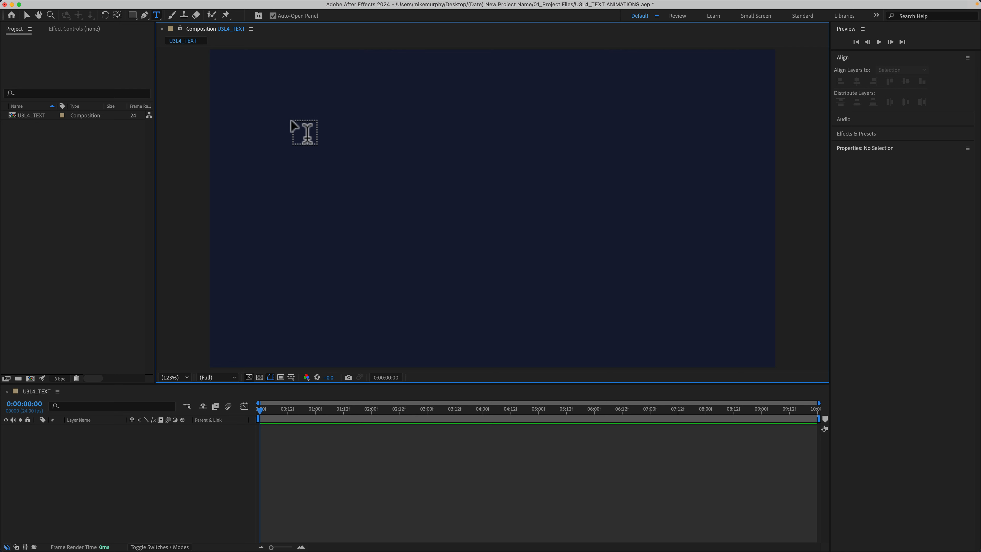
# Try a paragraph text box filled with the copied Lorem Ipsum text, reducing the box's height and width
pyautogui.moveTo(258, 100); pyautogui.dragTo(434, 319)
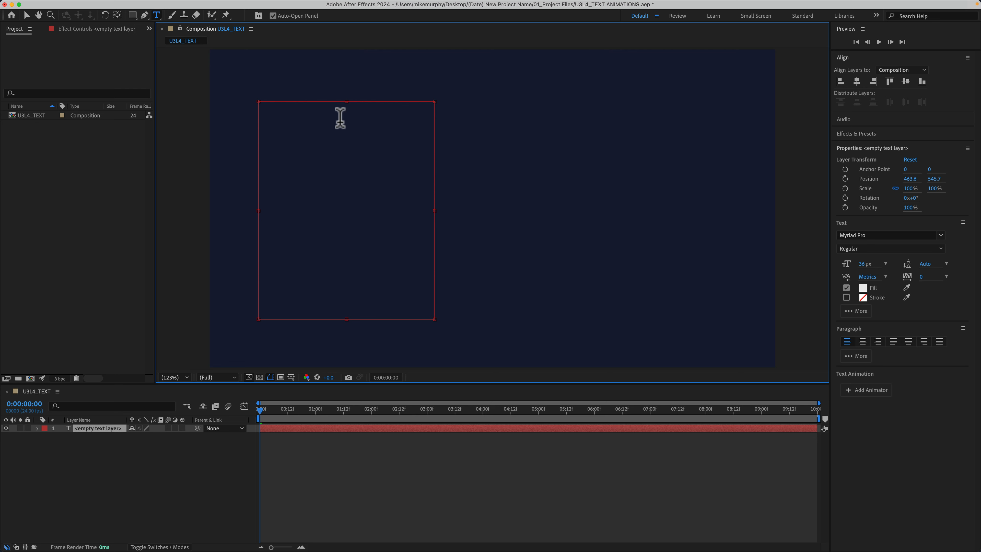
pyautogui.write("Lorem Ipsum is simply dummy text of the printing and typesetting industry. Lorem Ipsum has been the industry's standard dummy text ever since the 1500s, when an unknown printer took a galley of type and scrambled it to make a type specimen book. It has survived not only five centuries, but also the leap into electronic typesetting, remaining essentially unchanged. It was popularised in the 1960s with the release of Letraset sheets containing Lorem Ipsum passages, and more recently with desktop publishing software like Aldus PageMaker including versions of Lorem Ipsum.")
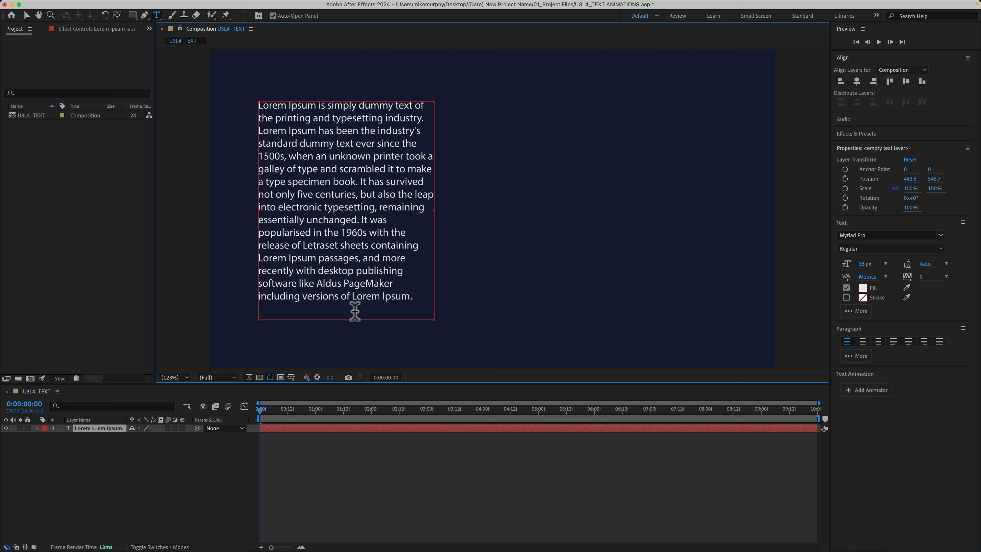
pyautogui.moveTo(347, 317); pyautogui.dragTo(342, 246)
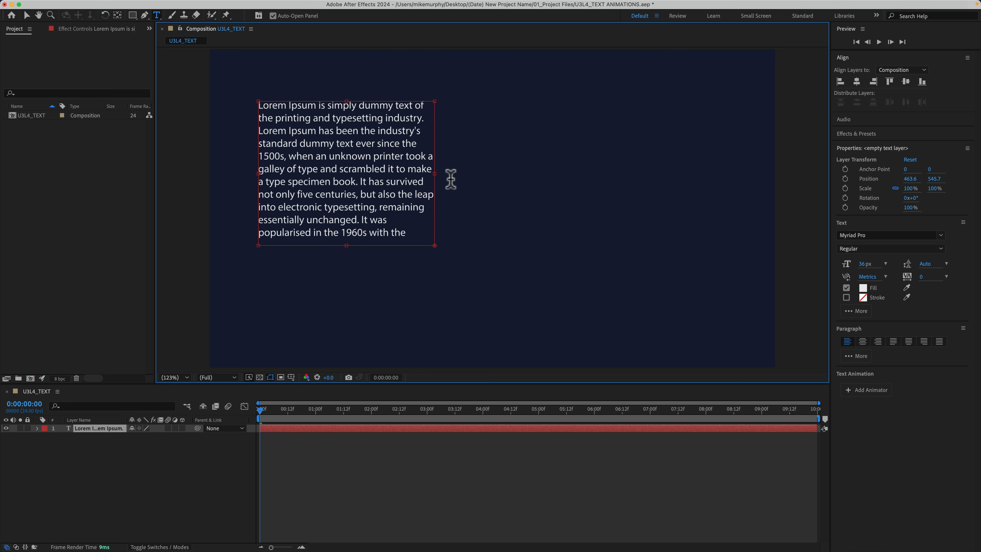
pyautogui.moveTo(437, 172); pyautogui.dragTo(363, 172)
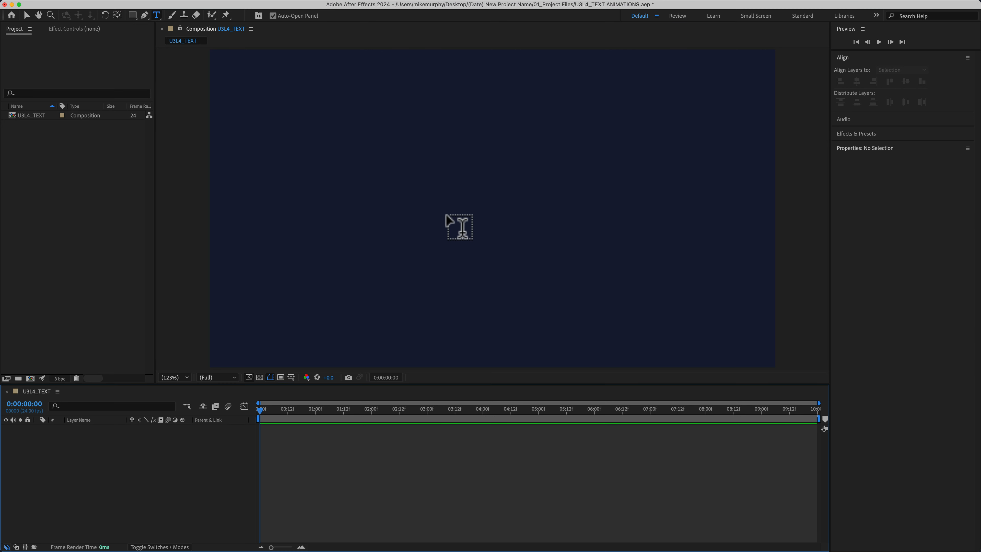
# Create a point text layer containing the first name in capitals near the composition's centre
pyautogui.click(471, 198)
pyautogui.write('MIKE')
pyautogui.click(159, 495)
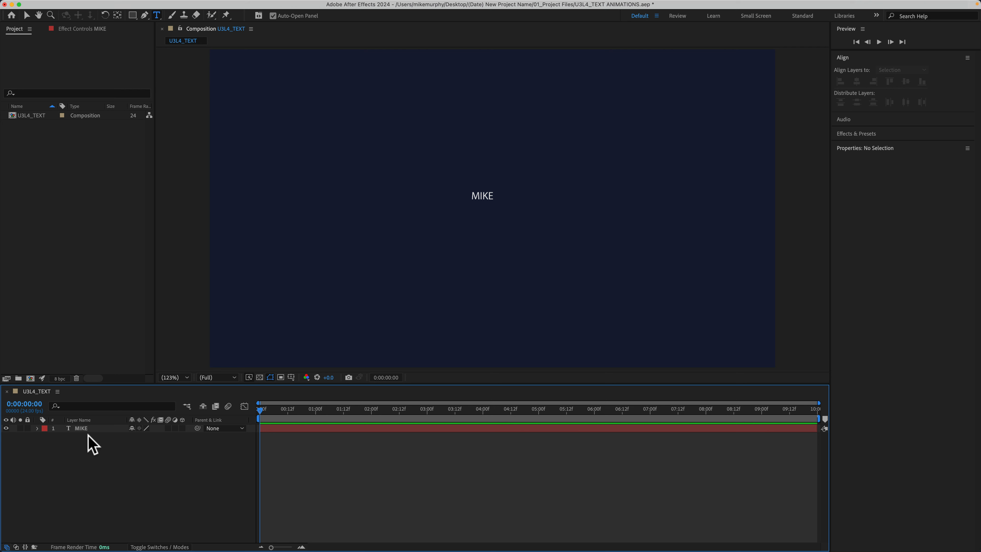
# Select the name text layer, check that Properties is enabled among the workspace panels, and hide and show its panel
pyautogui.click(81, 428)
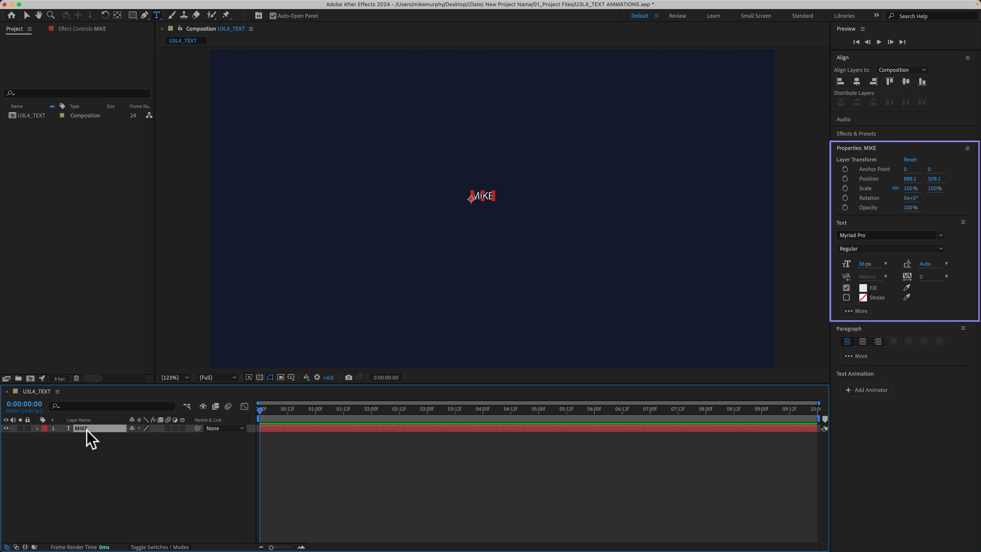
pyautogui.moveTo(87, 429); pyautogui.dragTo(814, 279)
pyautogui.moveTo(280, 7)
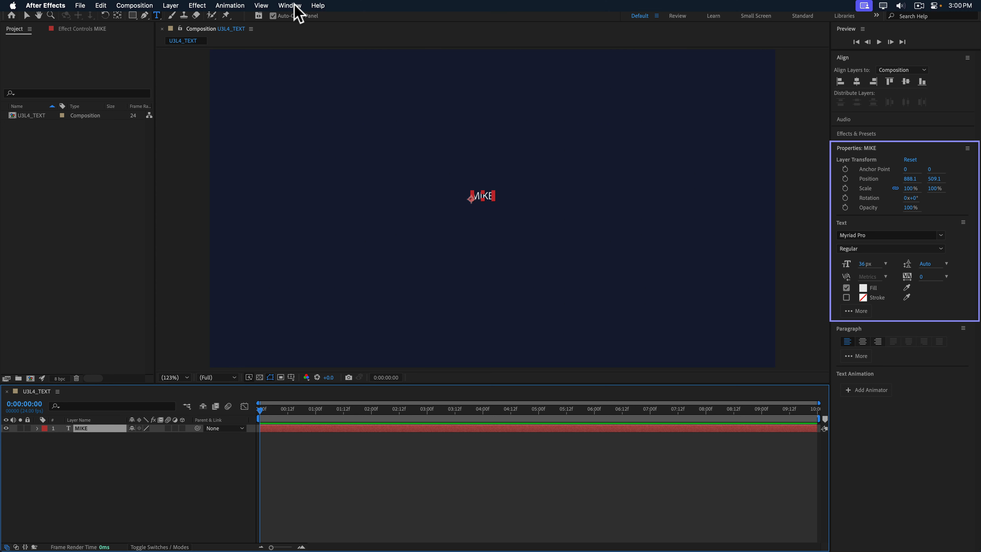
pyautogui.click(290, 5)
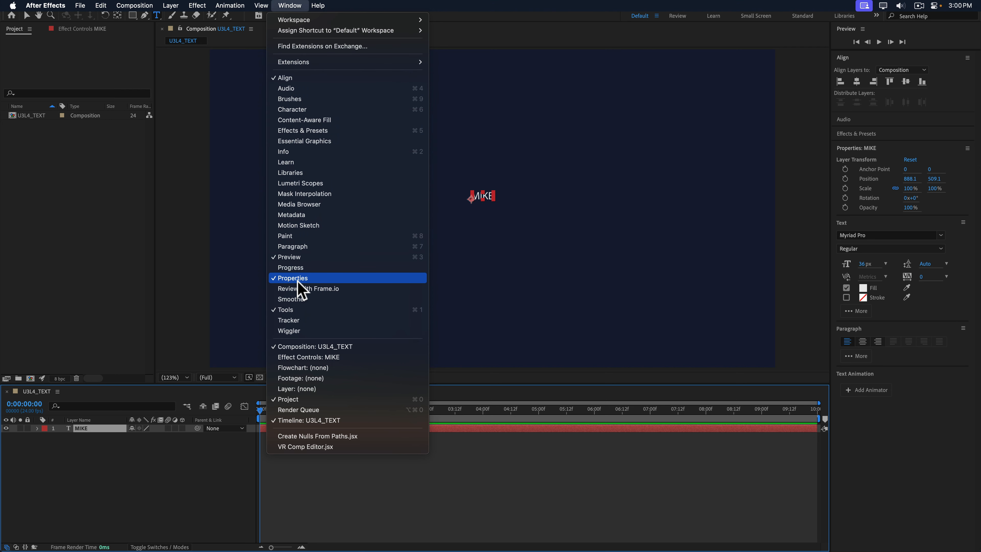
pyautogui.click(452, 401)
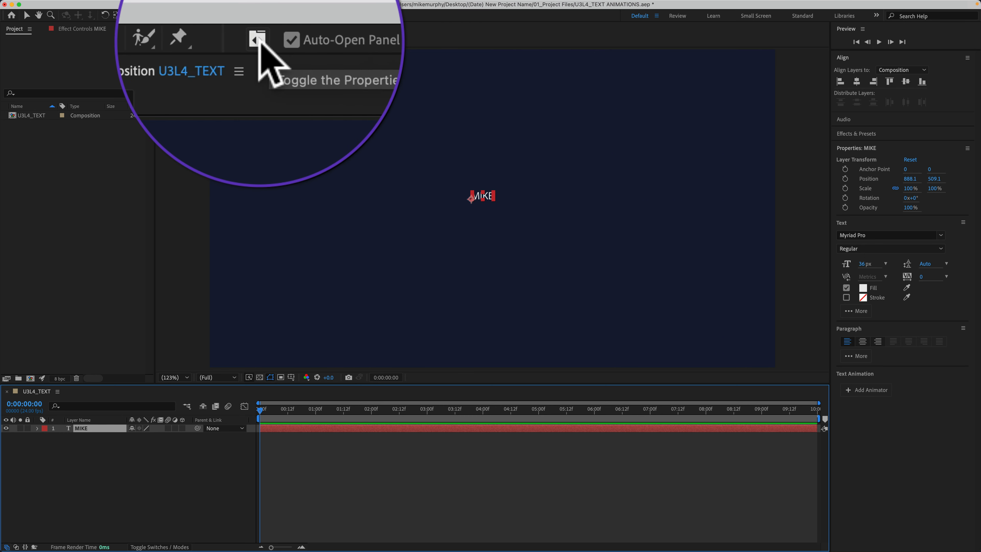
pyautogui.click(238, 14)
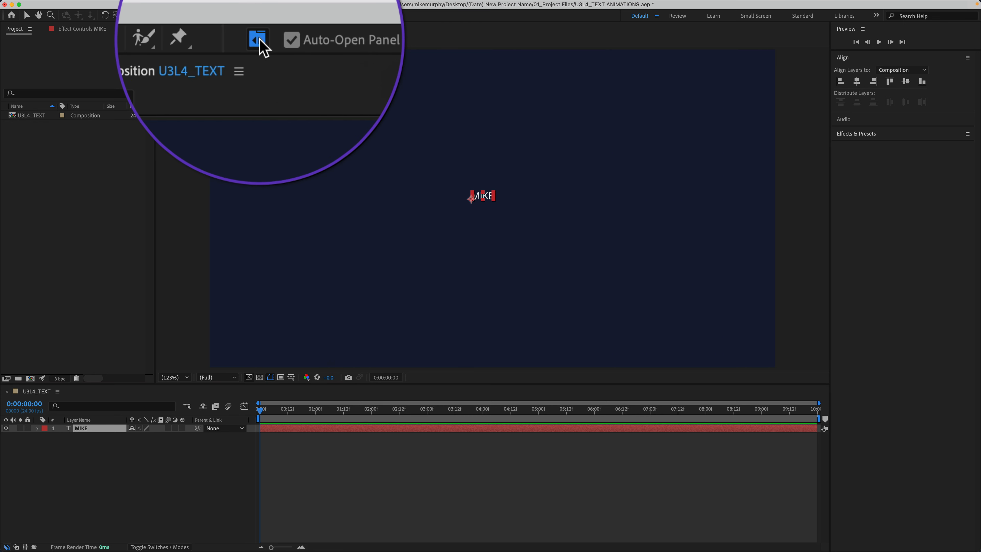
pyautogui.click(239, 14)
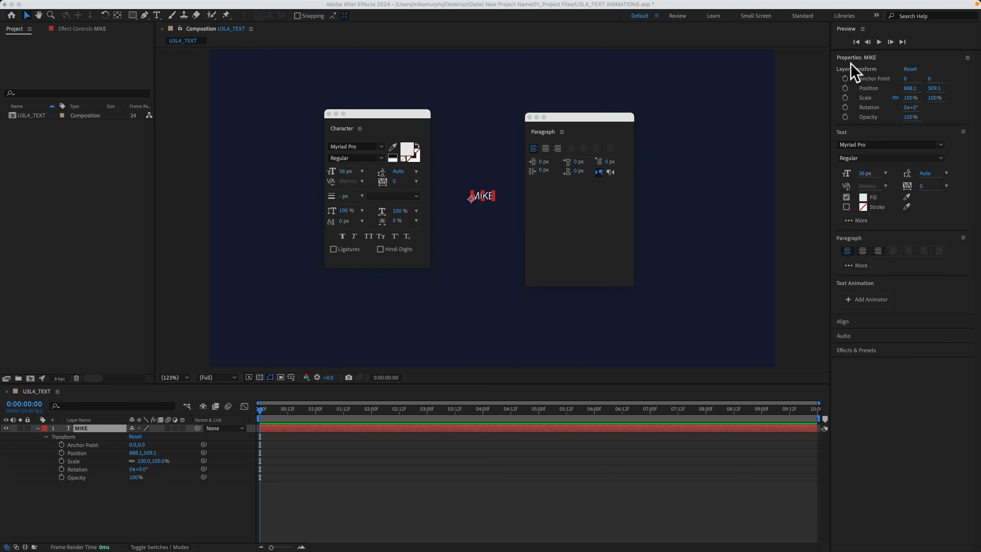
# Examine the text settings in the separate Character and Paragraph panels and where to find these panels
pyautogui.click(404, 123)
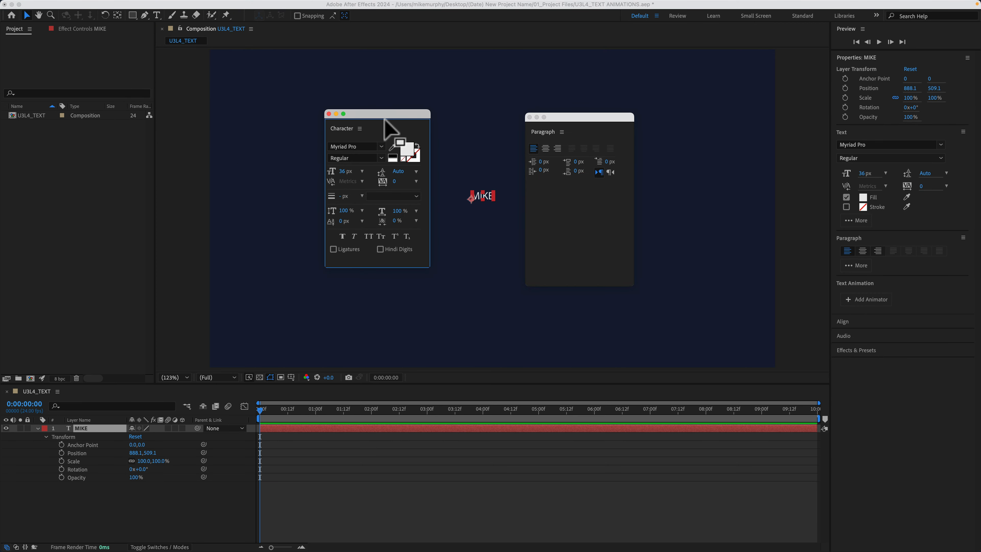
pyautogui.click(605, 122)
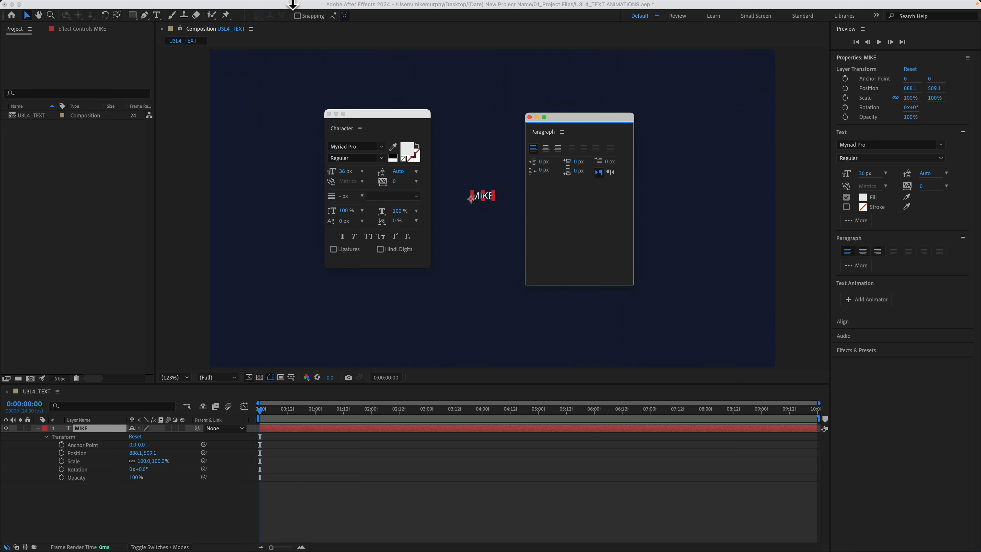
pyautogui.click(290, 5)
pyautogui.click(311, 110)
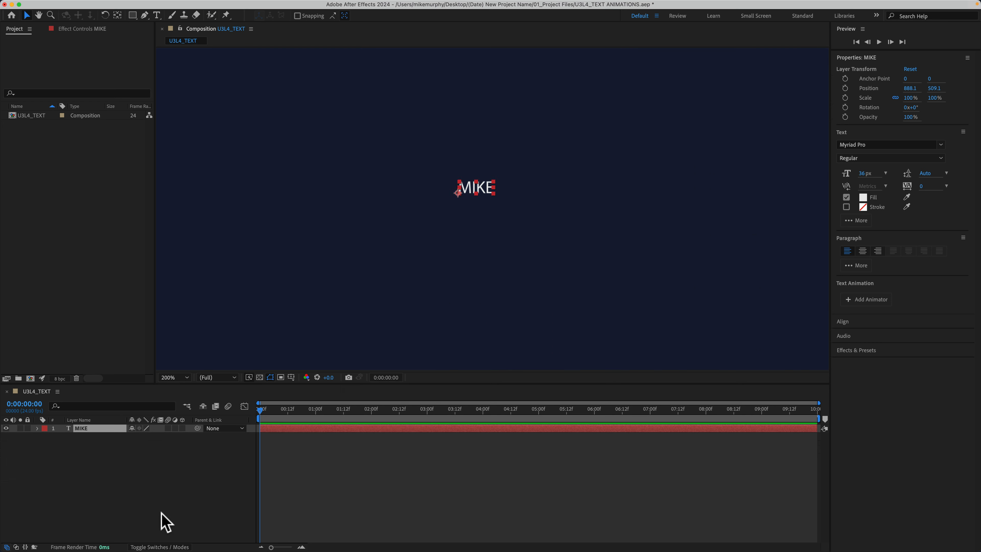
# Deselect the layer and open the name text for editing directly in the composition
pyautogui.click(161, 517)
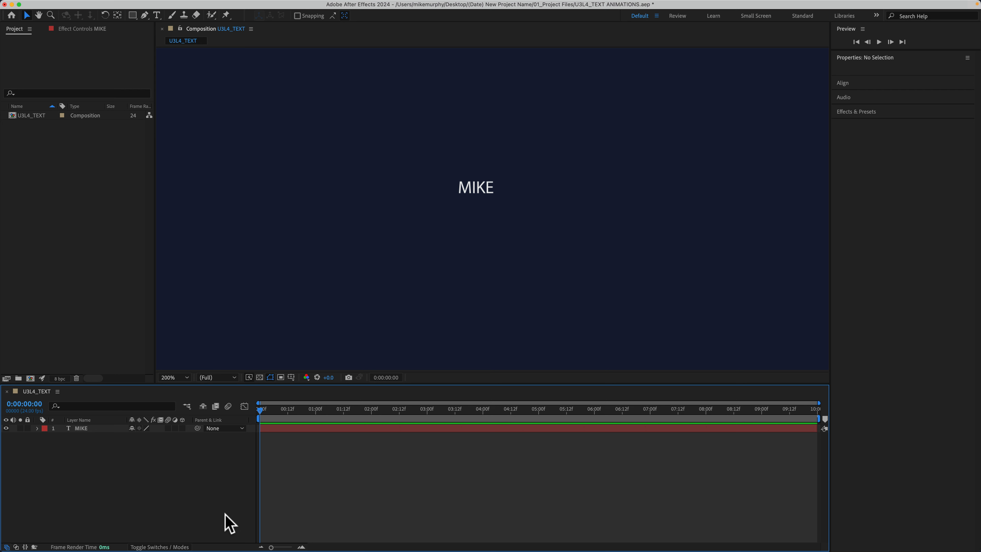
pyautogui.doubleClick(483, 191)
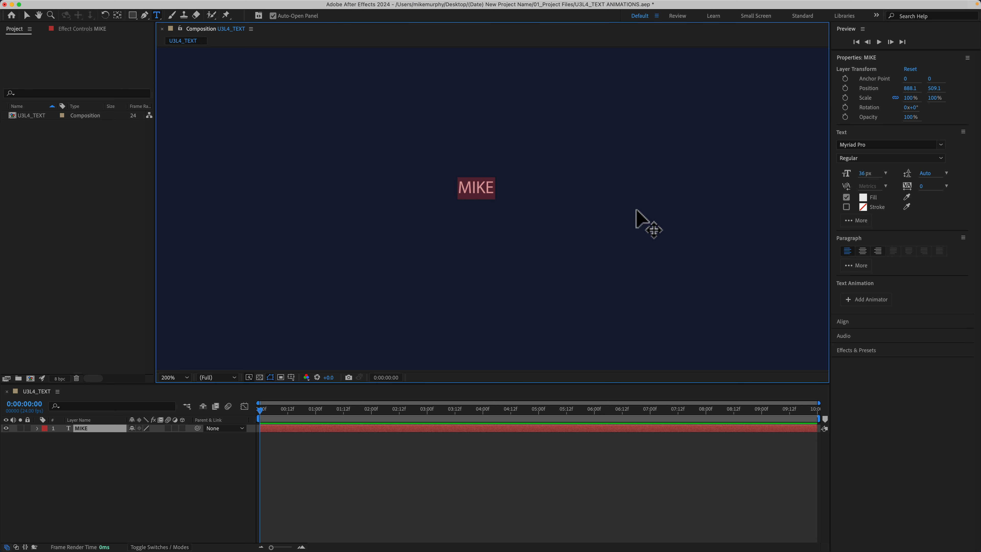
pyautogui.press('Right')
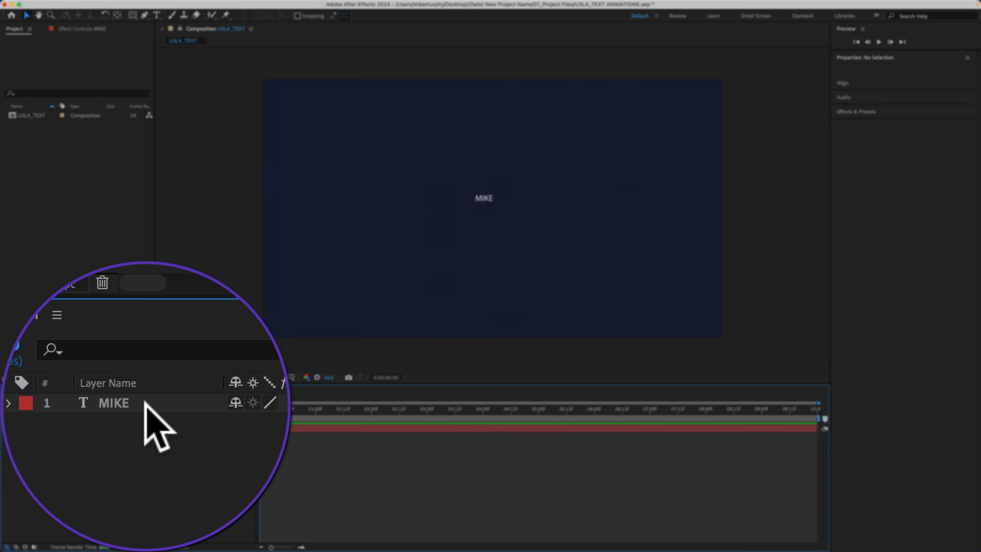
# Set the name text layer's font to Londrina Solid Black
pyautogui.click(94, 429)
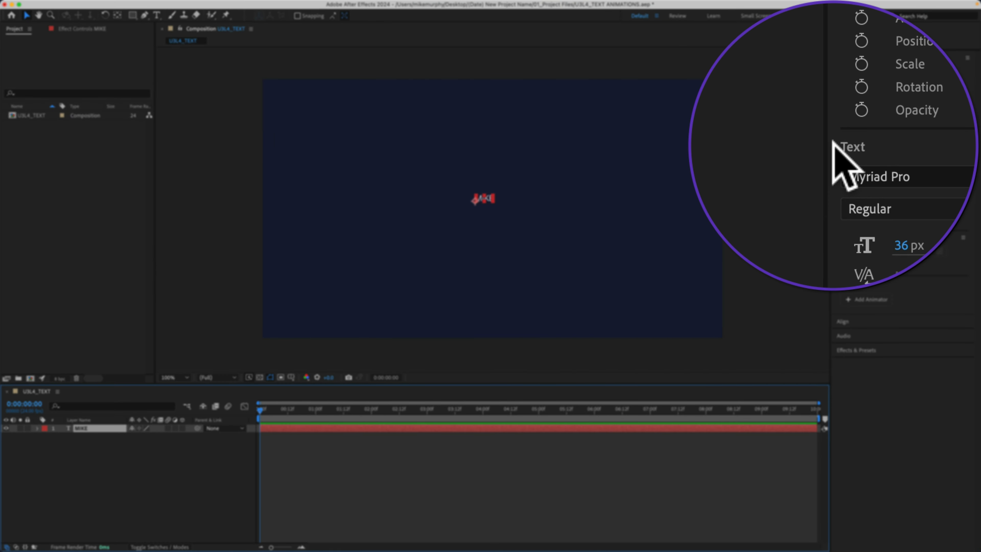
pyautogui.click(837, 142)
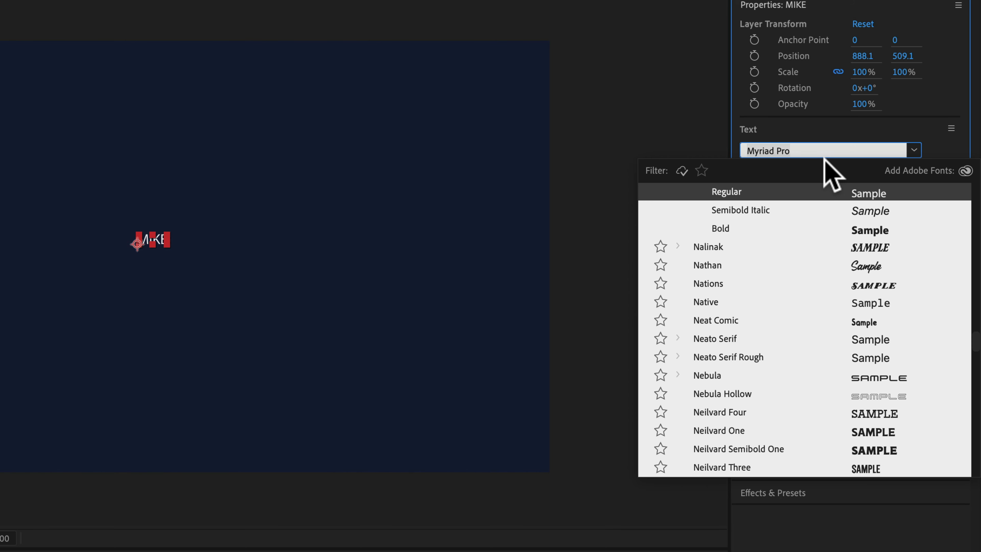
pyautogui.write('londrin')
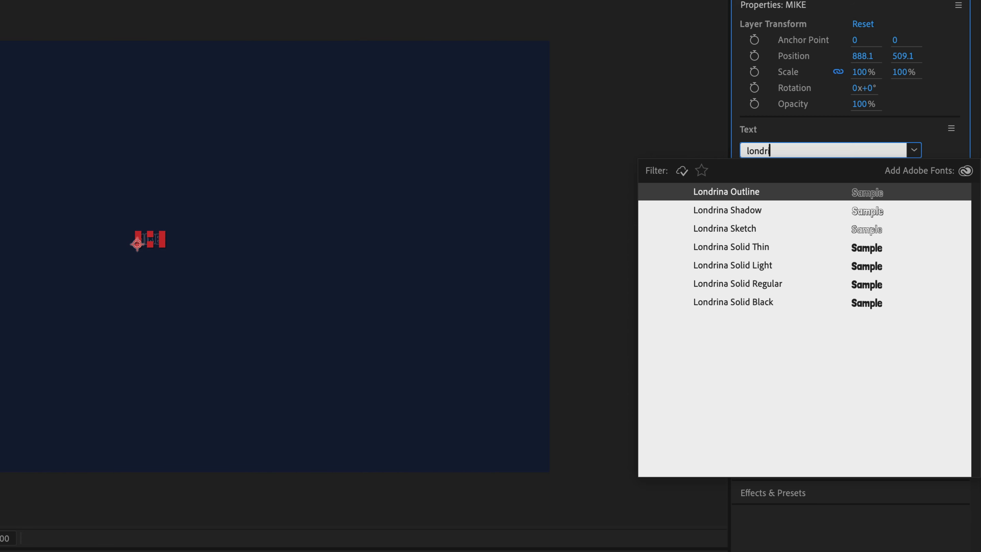
pyautogui.click(772, 303)
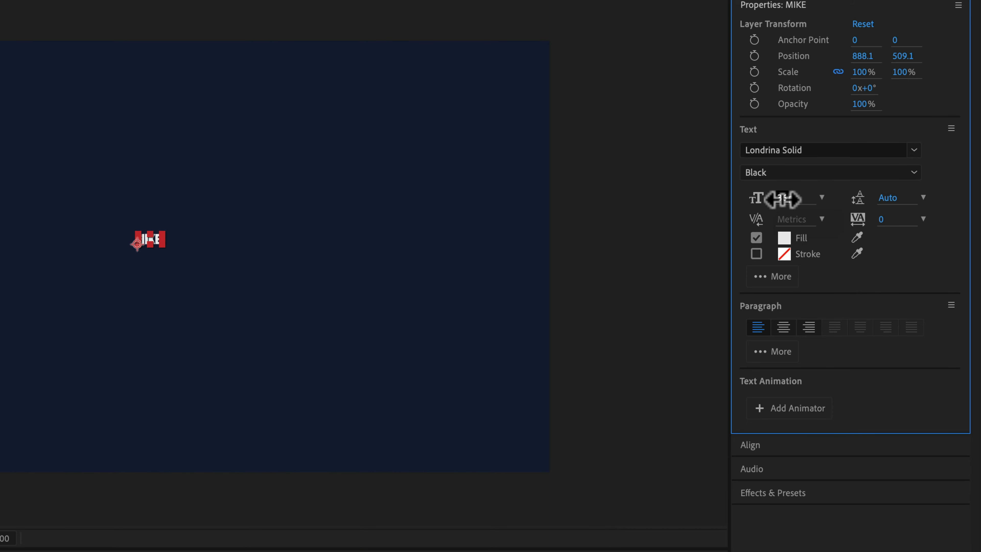
# Enlarge the name text until it spans a little over half the composition's width, and center-align its paragraph
pyautogui.moveTo(782, 197); pyautogui.dragTo(909, 208)
pyautogui.moveTo(778, 197); pyautogui.dragTo(914, 195)
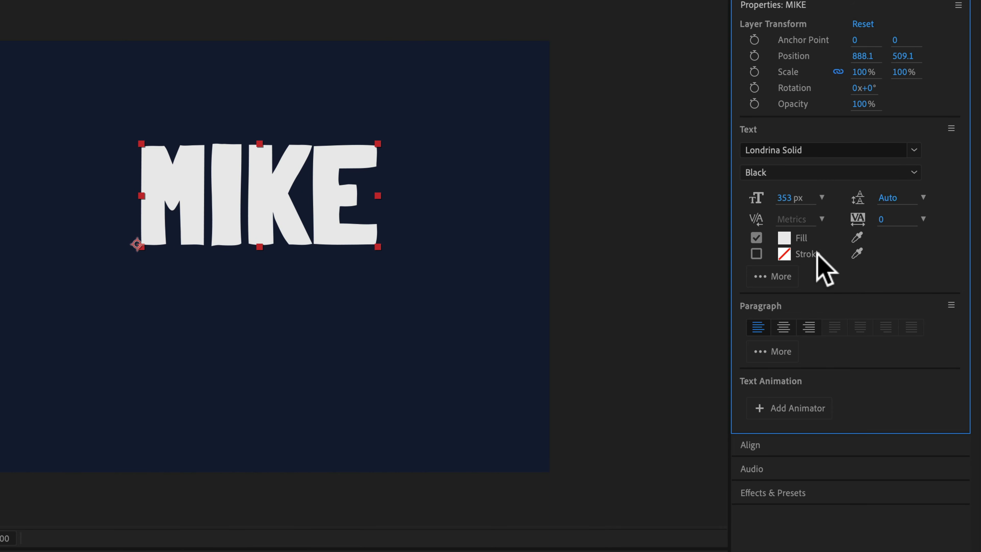
pyautogui.moveTo(786, 198); pyautogui.dragTo(893, 195)
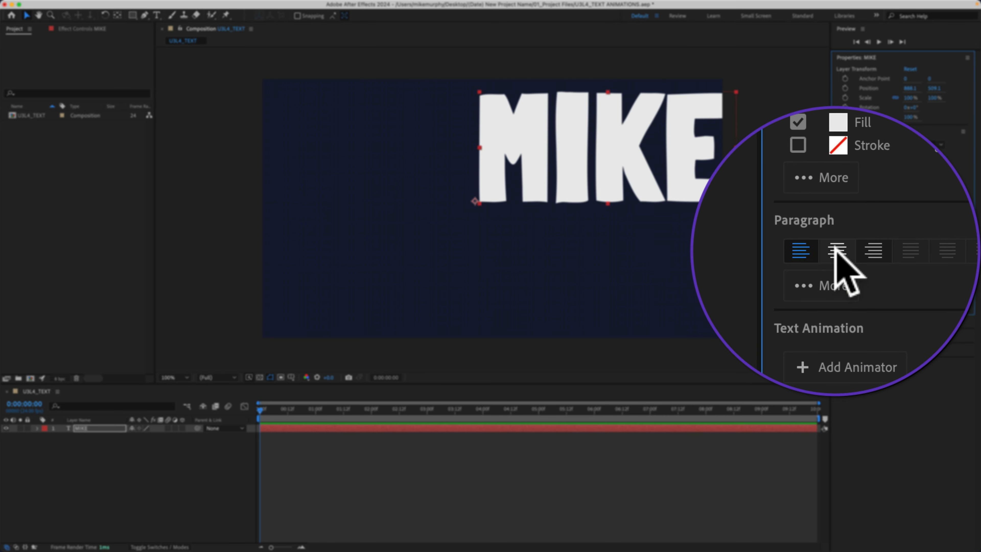
pyautogui.click(833, 249)
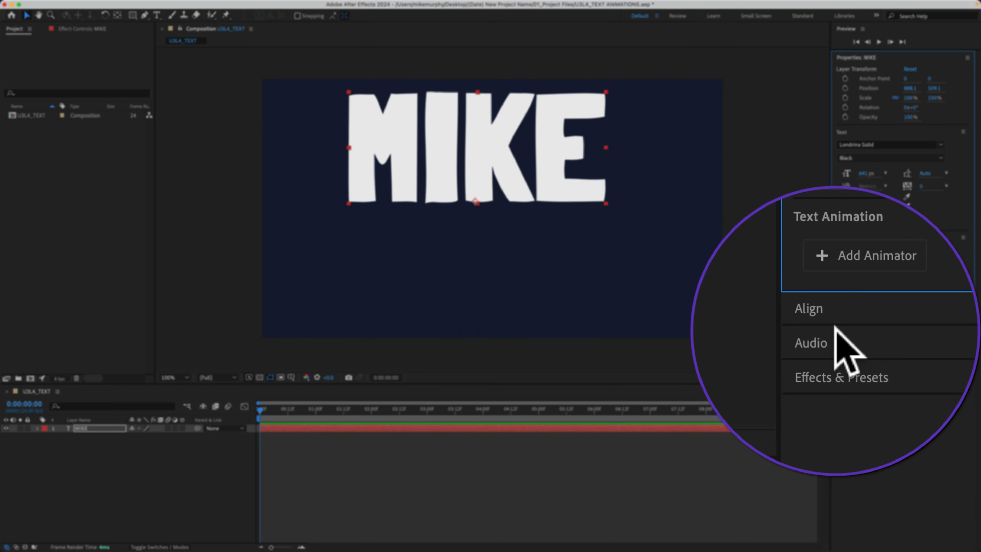
# Center the name text layer horizontally within the composition using the Align options
pyautogui.click(836, 320)
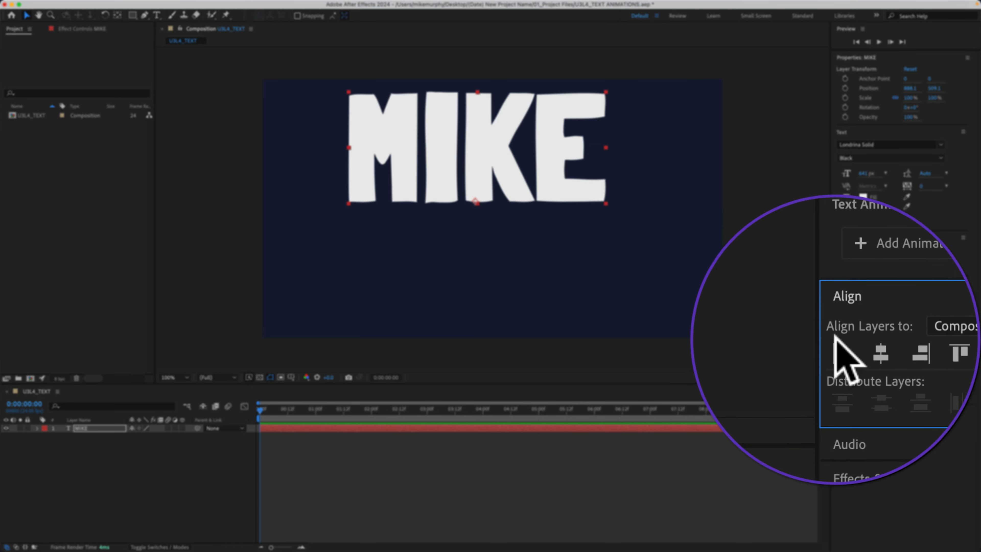
pyautogui.click(290, 5)
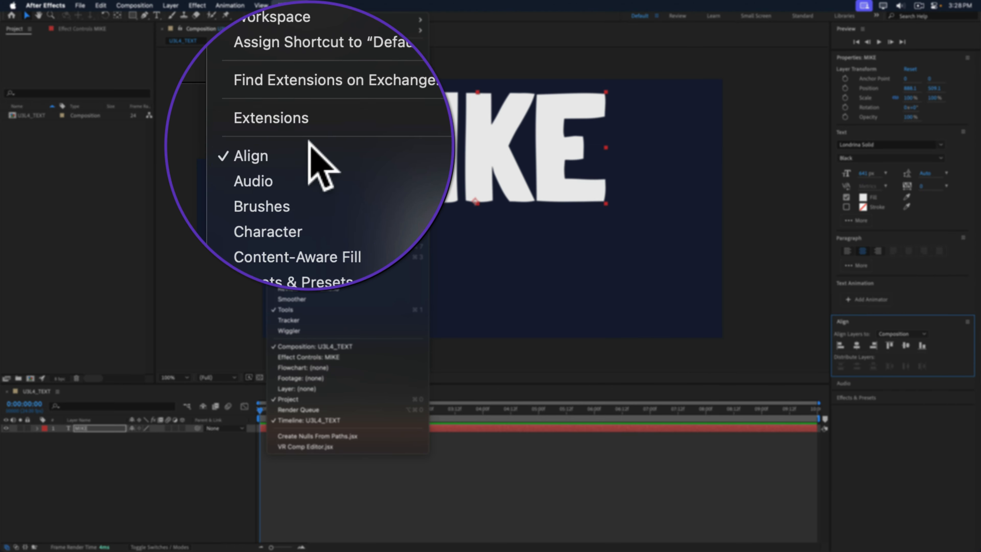
pyautogui.click(918, 405)
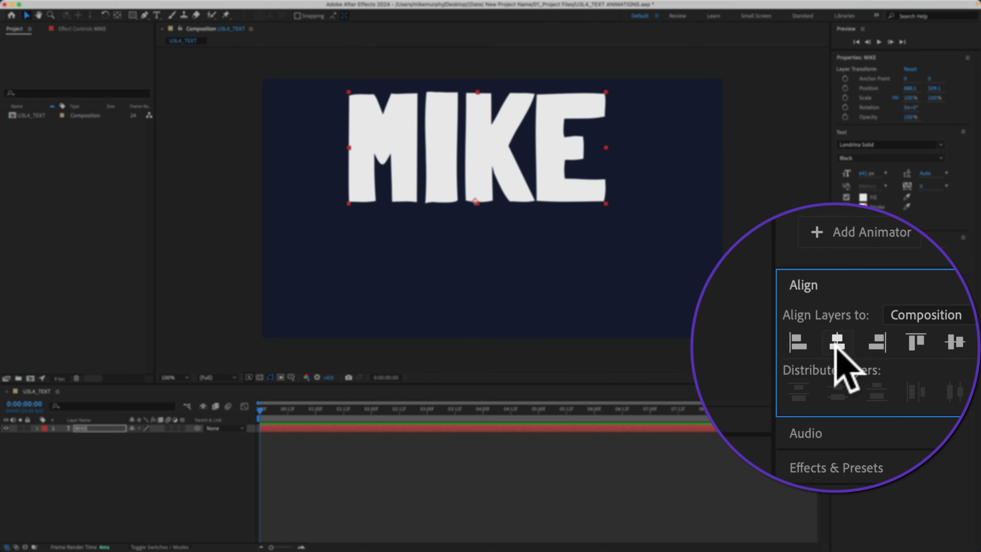
pyautogui.click(836, 347)
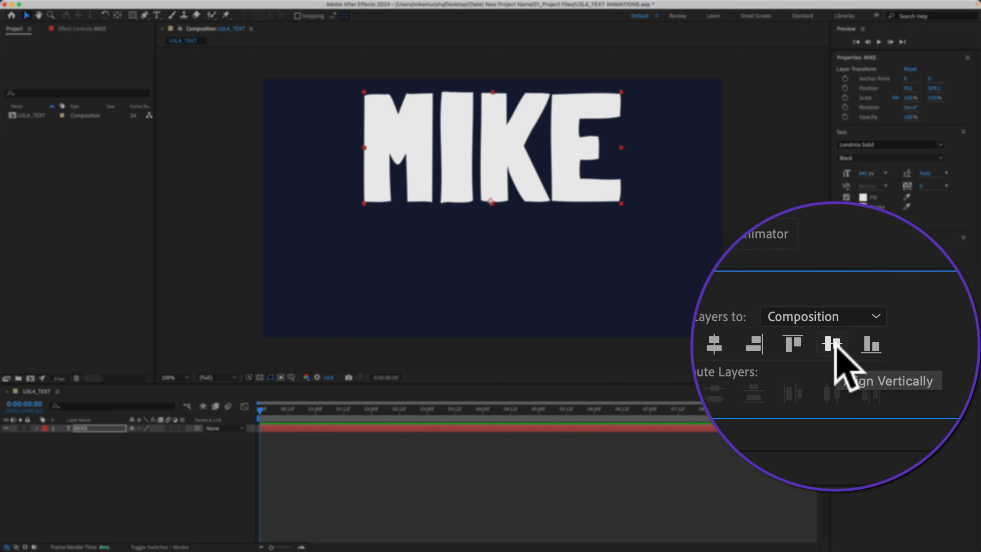
# Center the name text layer vertically in the composition and center its anchor point within the text
pyautogui.click(908, 347)
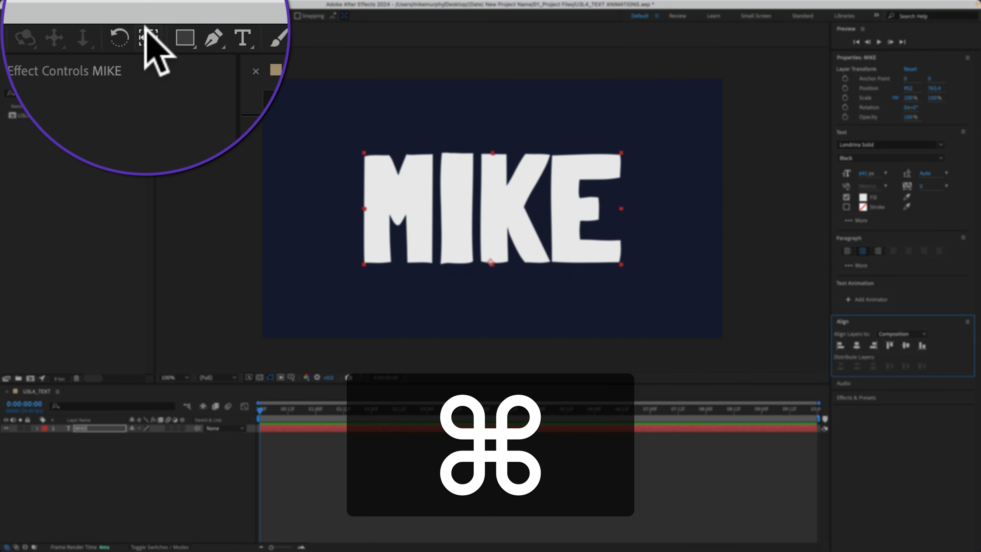
pyautogui.keyDown('super'); pyautogui.doubleClick(146, 38); pyautogui.keyUp('super')
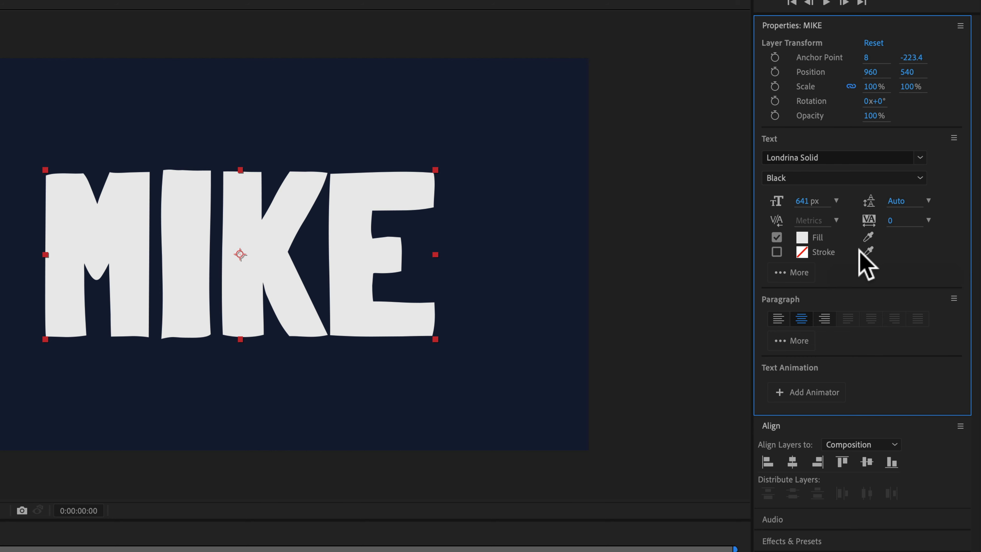
# Change the name text's fill color to bright orange using the copied hex color code
pyautogui.click(803, 238)
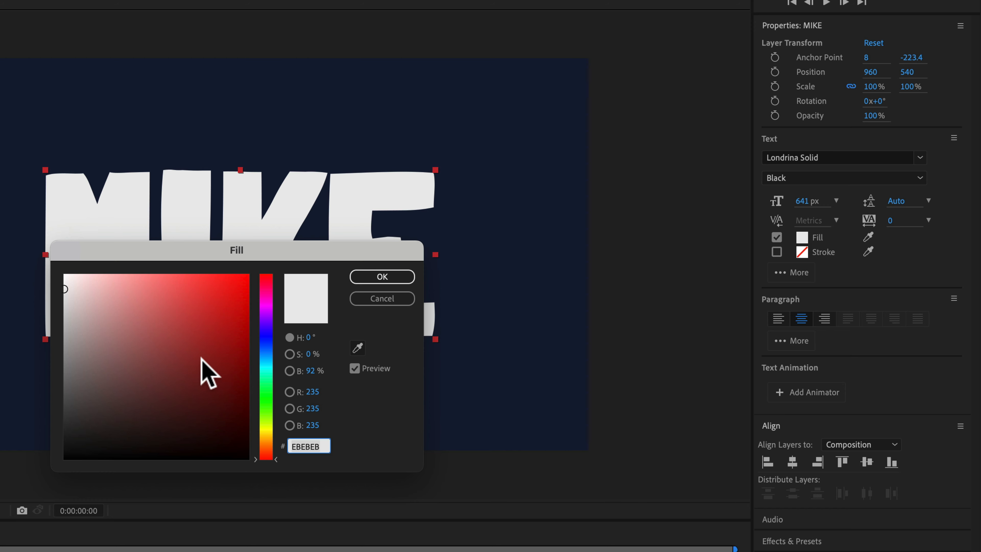
pyautogui.click(173, 381)
pyautogui.click(169, 381)
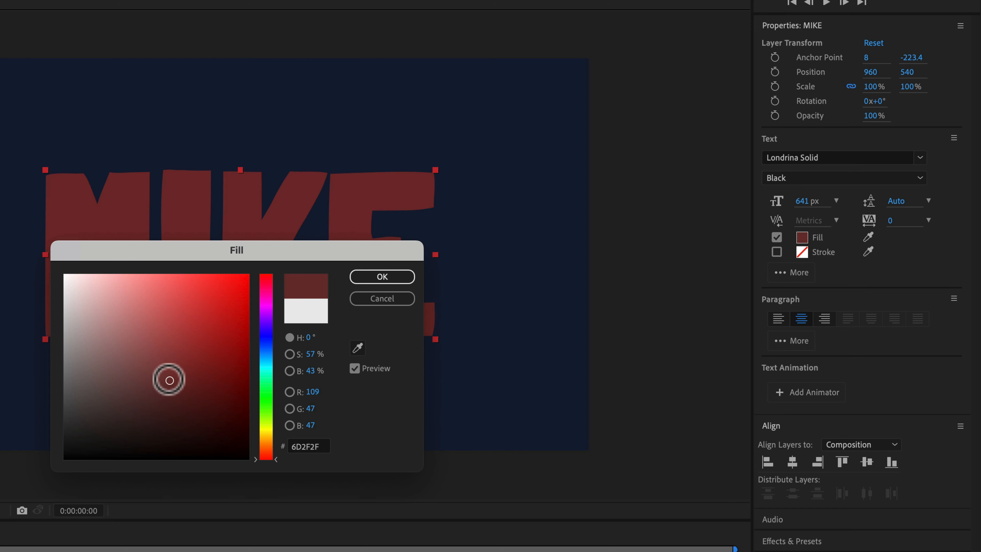
pyautogui.click(359, 346)
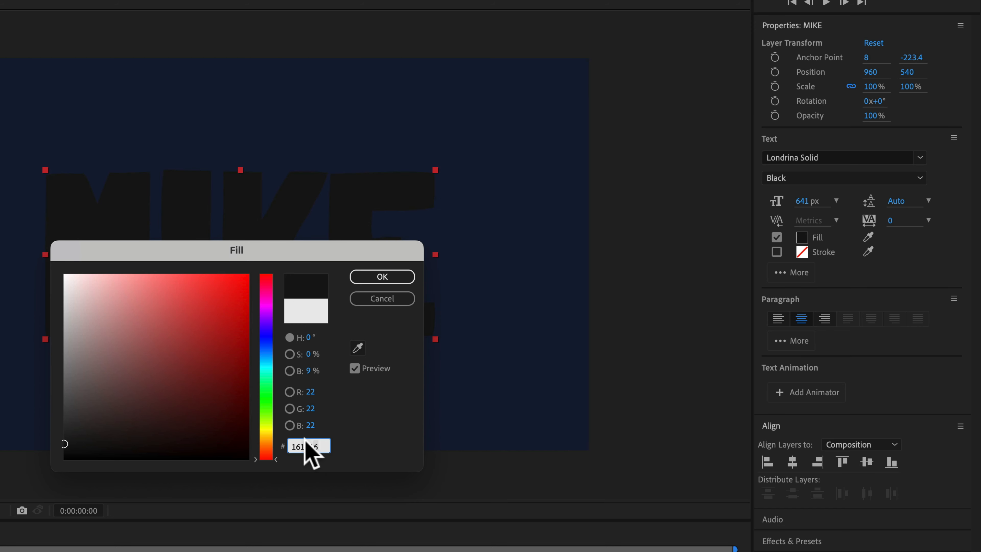
pyautogui.hotkey('ctrl', 'v')
pyautogui.click(384, 277)
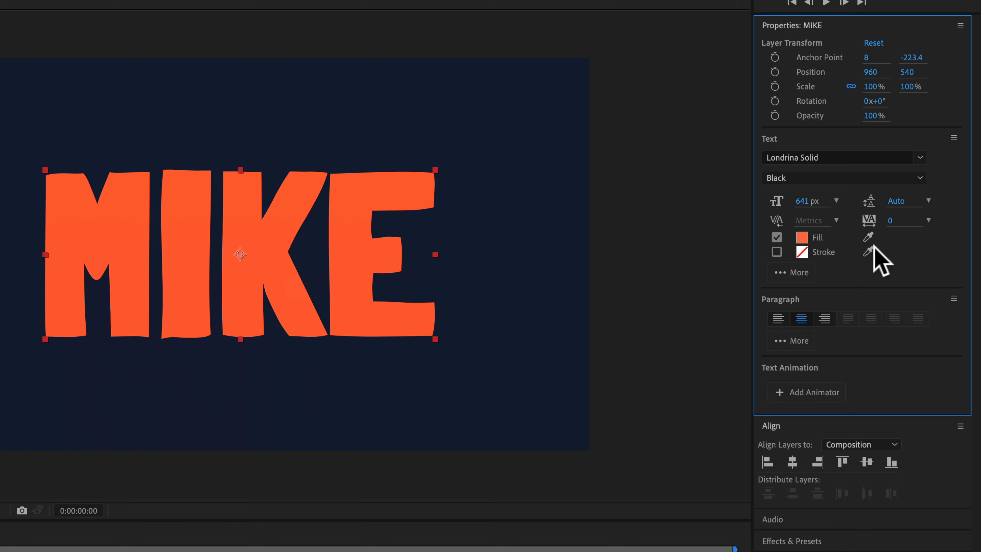
# Add a white stroke to the name text and set its width to 6 px
pyautogui.click(777, 252)
pyautogui.click(802, 252)
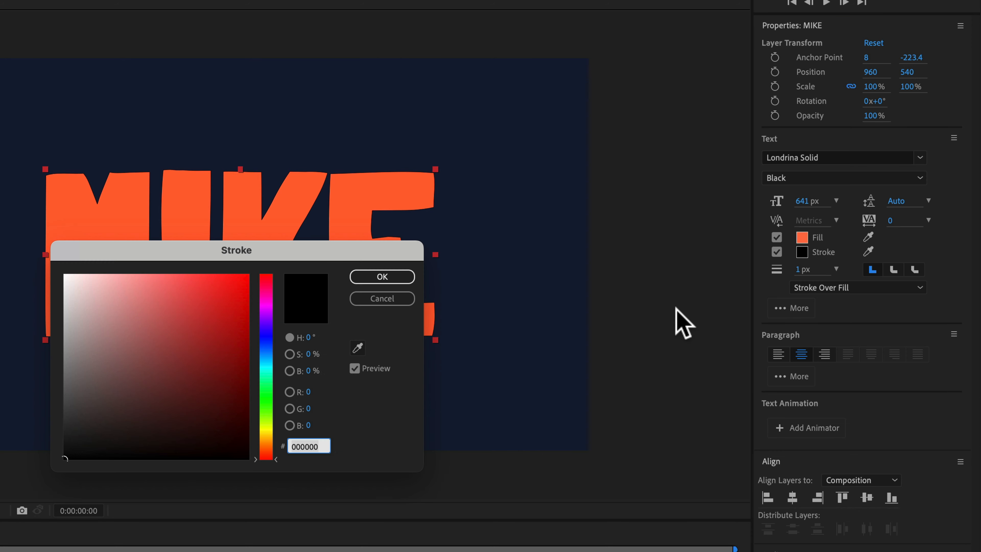
pyautogui.moveTo(189, 370); pyautogui.dragTo(47, 251)
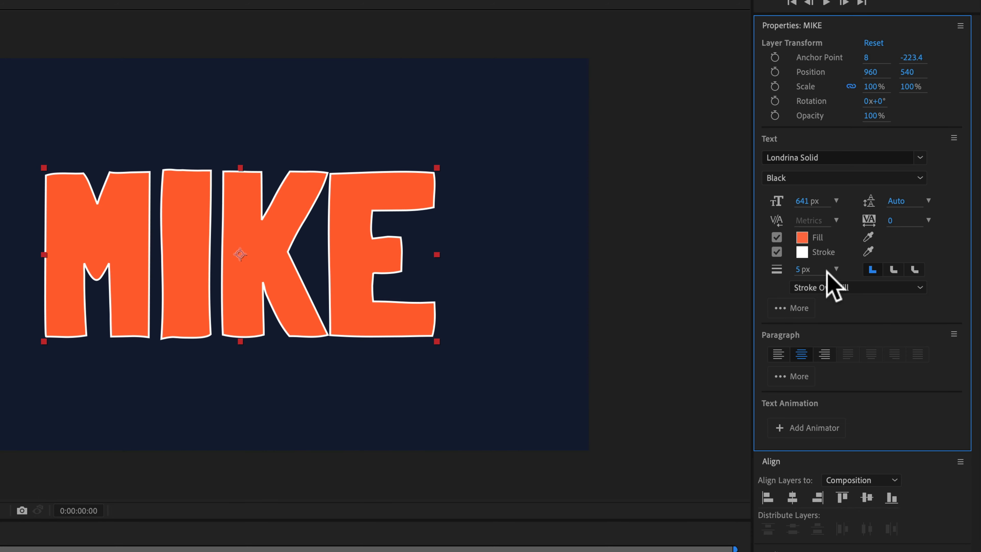
pyautogui.click(835, 269)
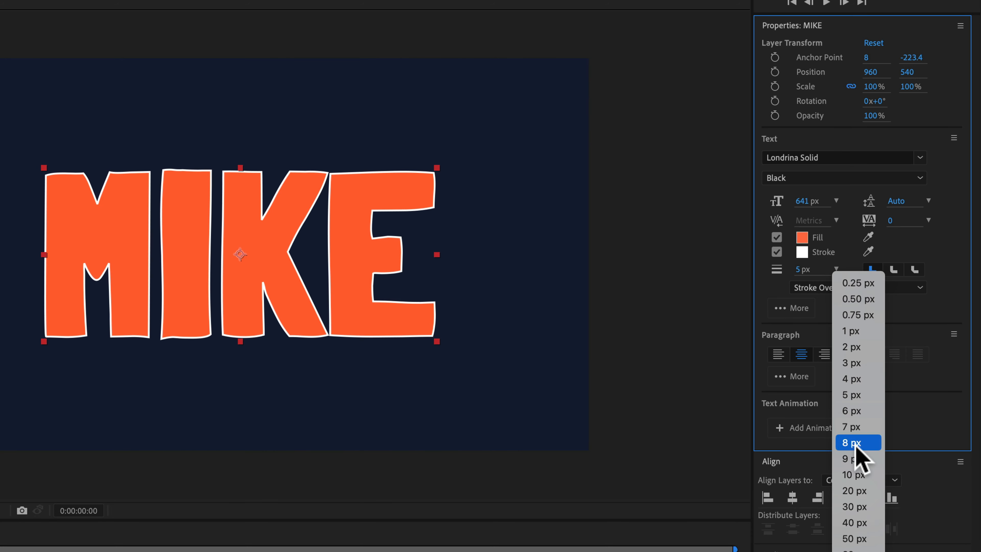
pyautogui.click(856, 412)
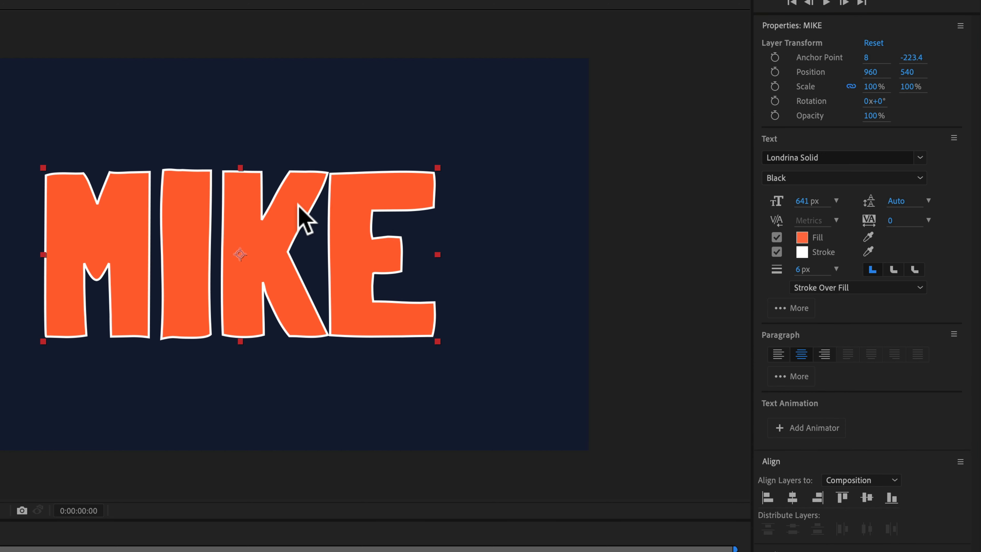
# Turn the name text's fill off and on again, and disable its stroke
pyautogui.click(778, 237)
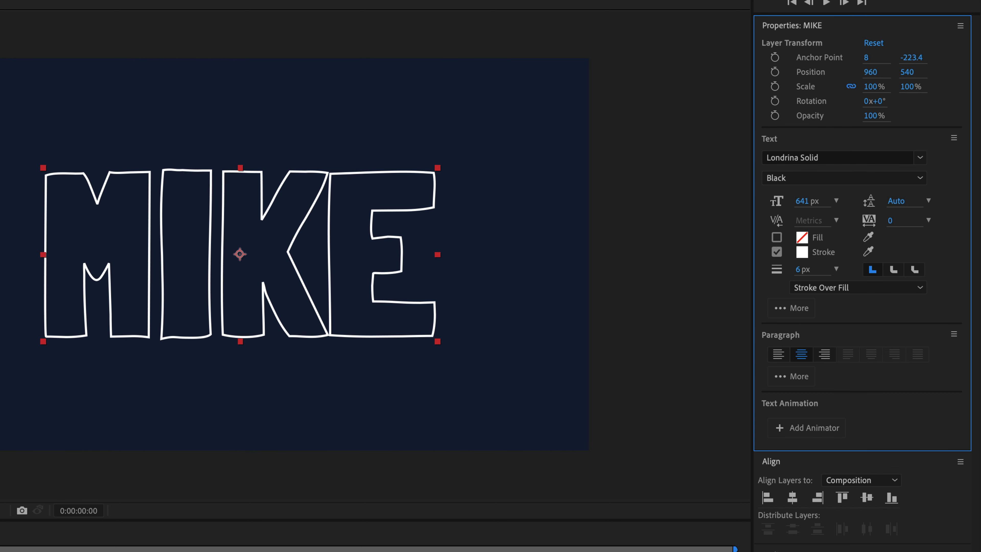
pyautogui.click(778, 239)
pyautogui.click(778, 237)
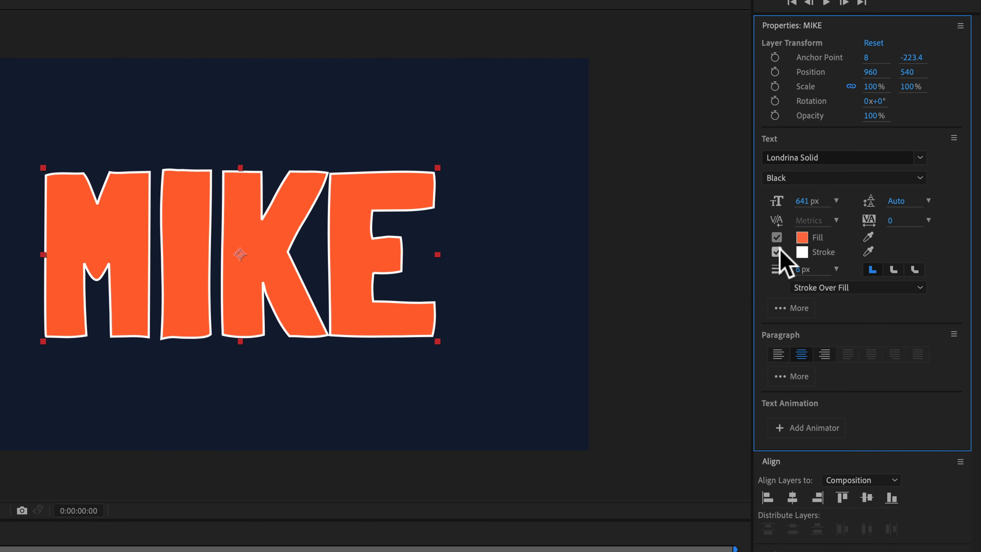
pyautogui.click(777, 252)
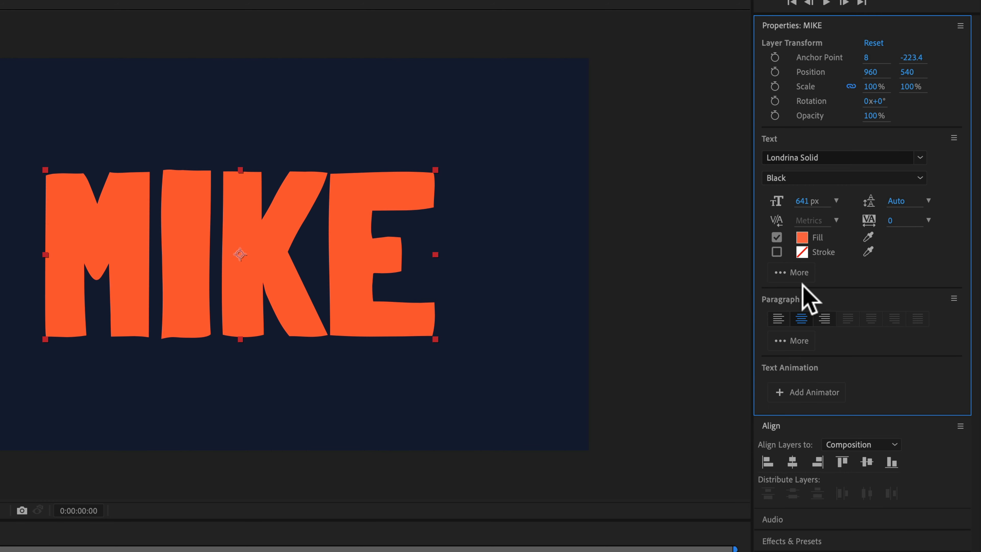
# Expand the additional text and paragraph options of the name layer to examine them
pyautogui.click(797, 274)
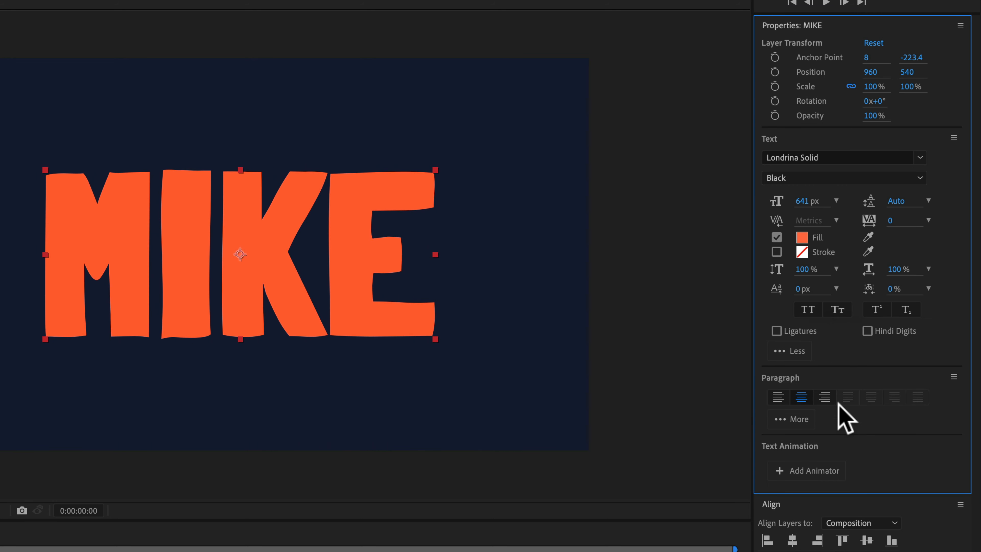
pyautogui.click(804, 421)
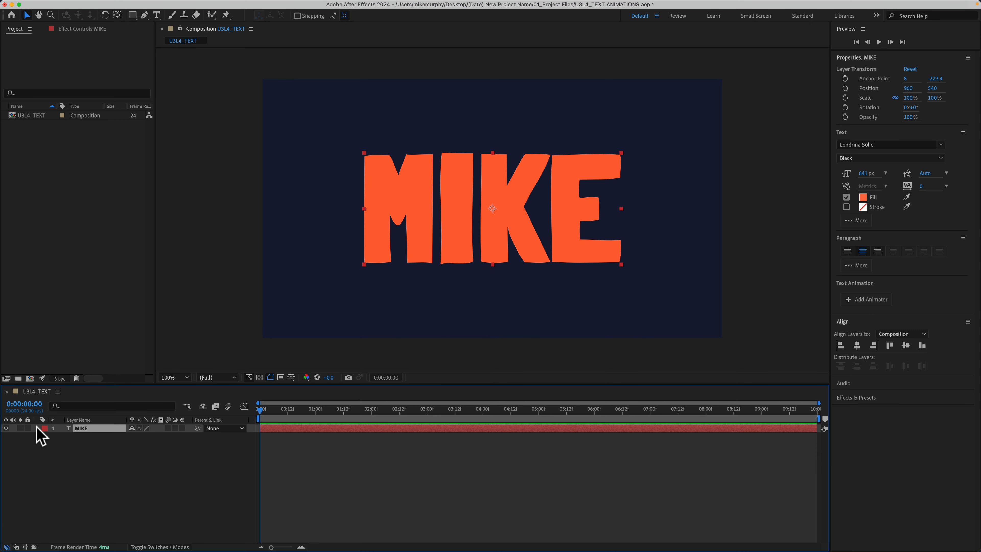
# Reveal the name layer's transform properties in the timeline and shift its X position to 941
pyautogui.click(45, 445)
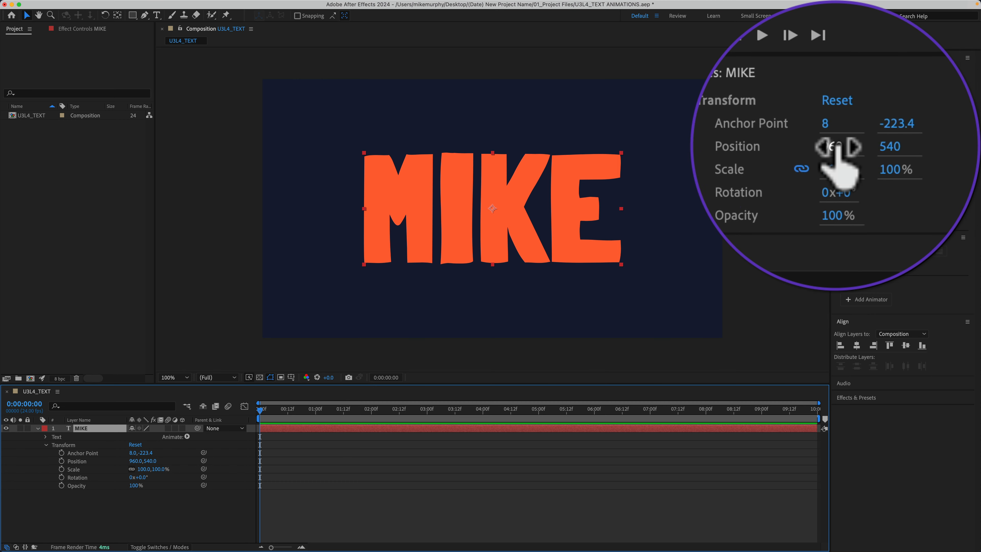
pyautogui.moveTo(889, 101); pyautogui.dragTo(843, 101)
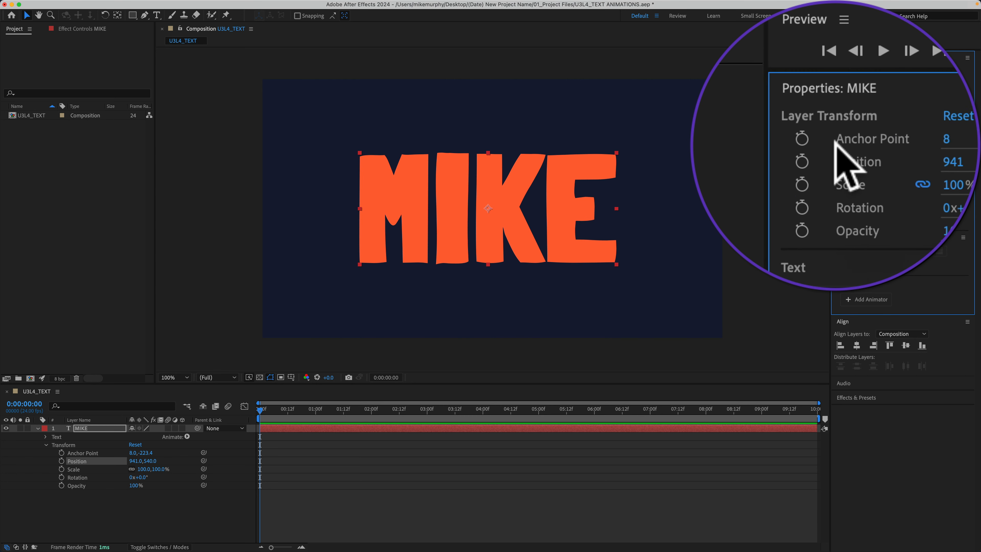
pyautogui.click(191, 478)
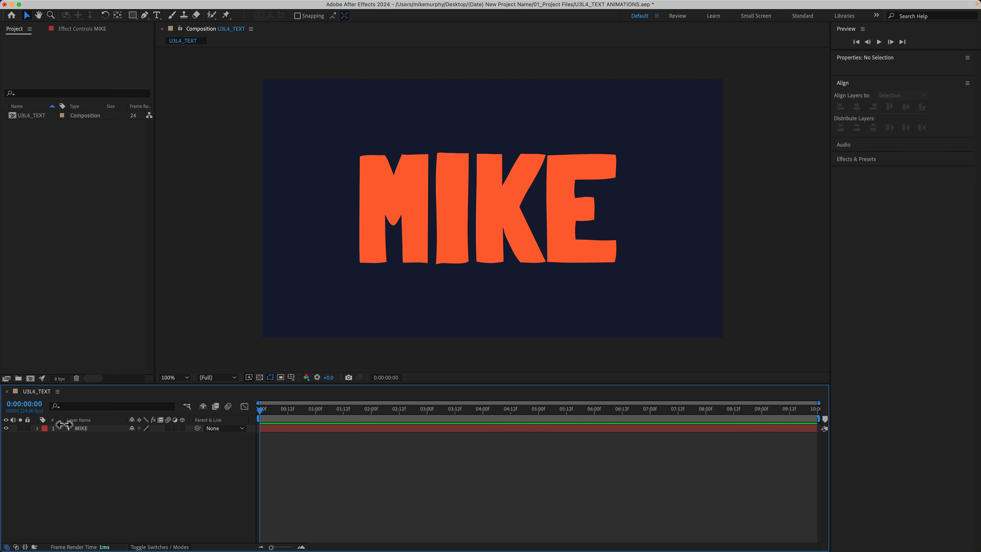
# Add opacity, rotation and scale keyframes to the name layer at the one-second mark
pyautogui.click(80, 429)
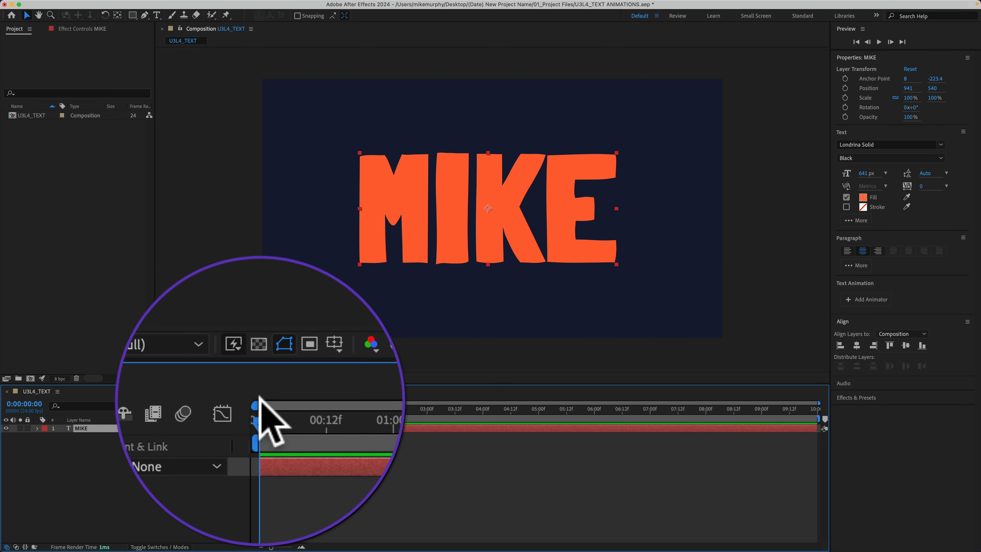
pyautogui.click(262, 407)
pyautogui.moveTo(262, 407); pyautogui.dragTo(315, 406)
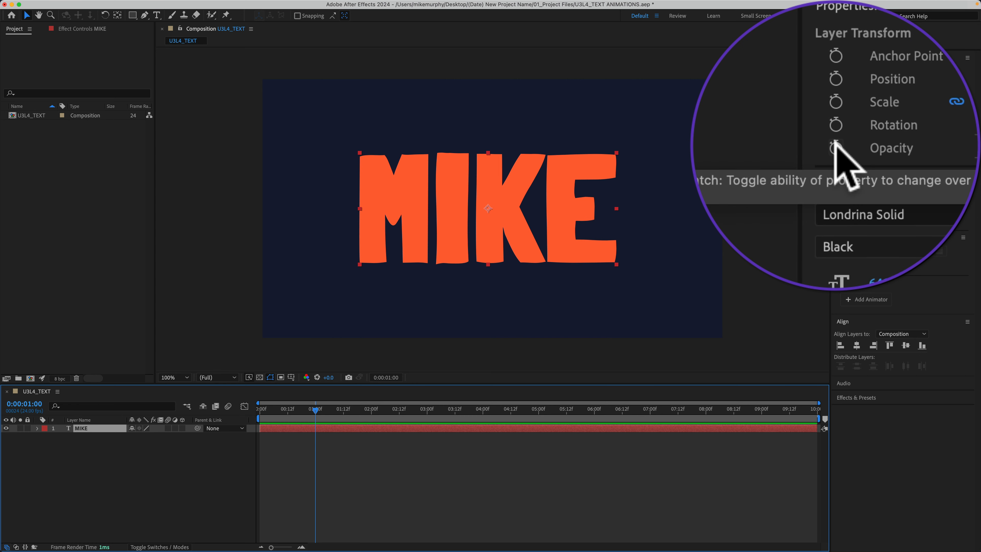
pyautogui.click(845, 116)
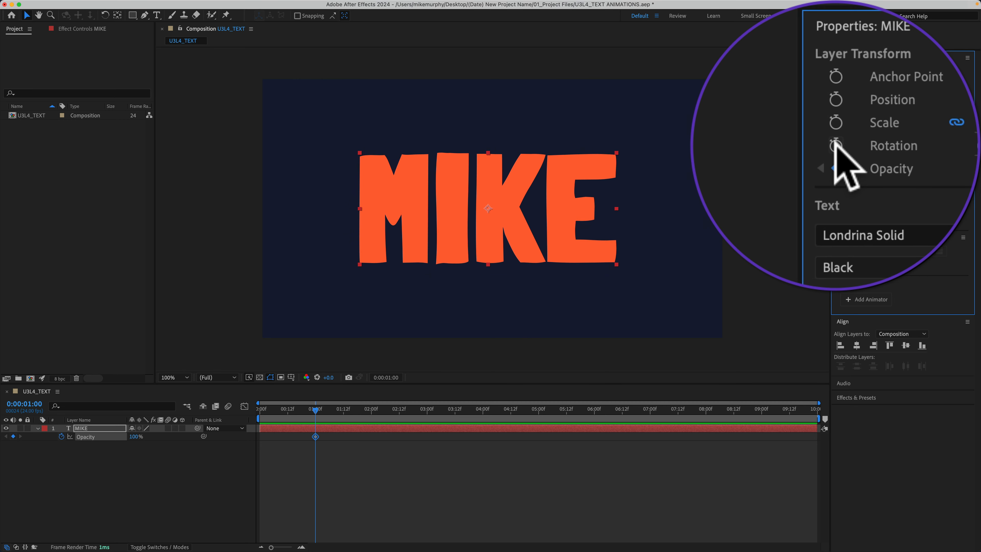
pyautogui.click(846, 107)
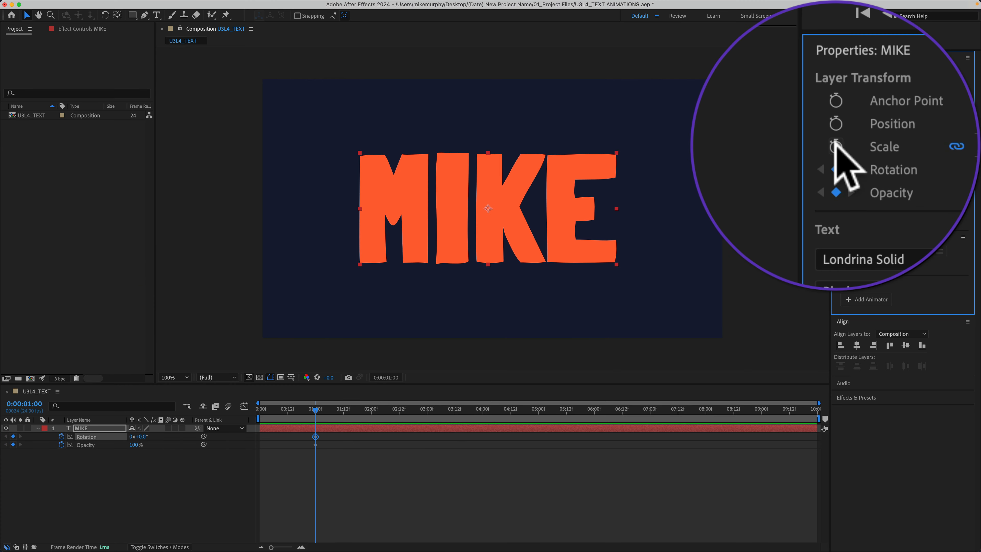
pyautogui.click(845, 98)
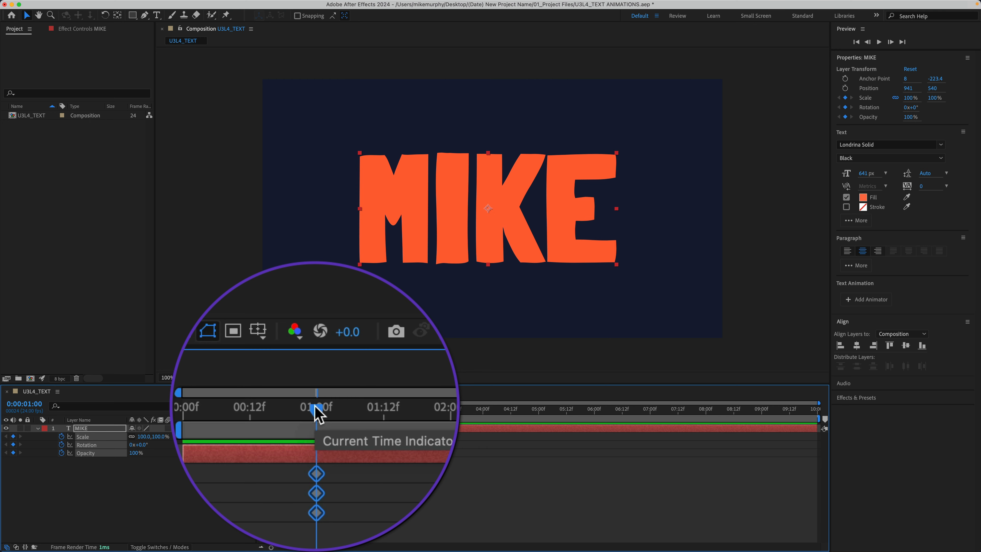
# Set the name layer's opacity to 0% at the start of the timeline
pyautogui.moveTo(316, 410); pyautogui.dragTo(261, 406)
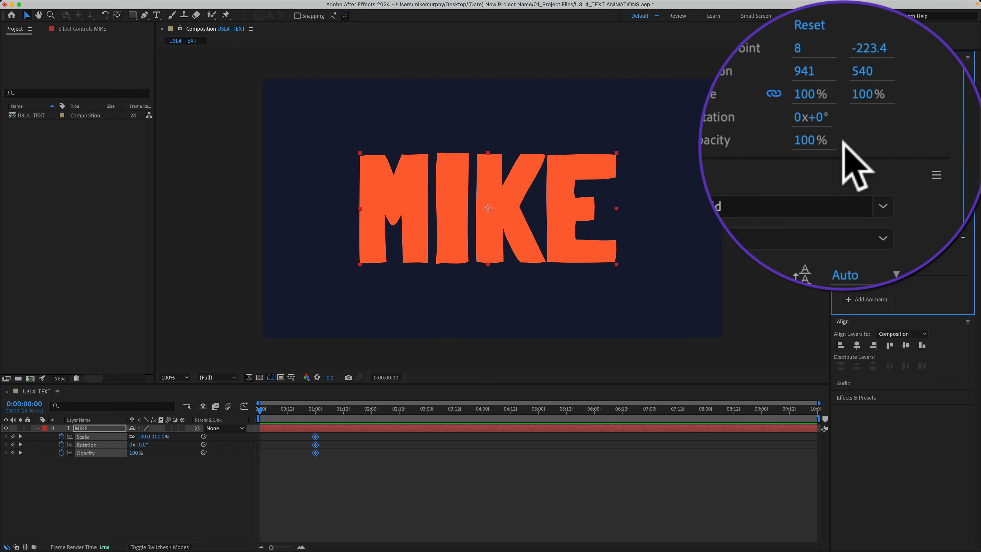
pyautogui.click(837, 143)
pyautogui.write('0')
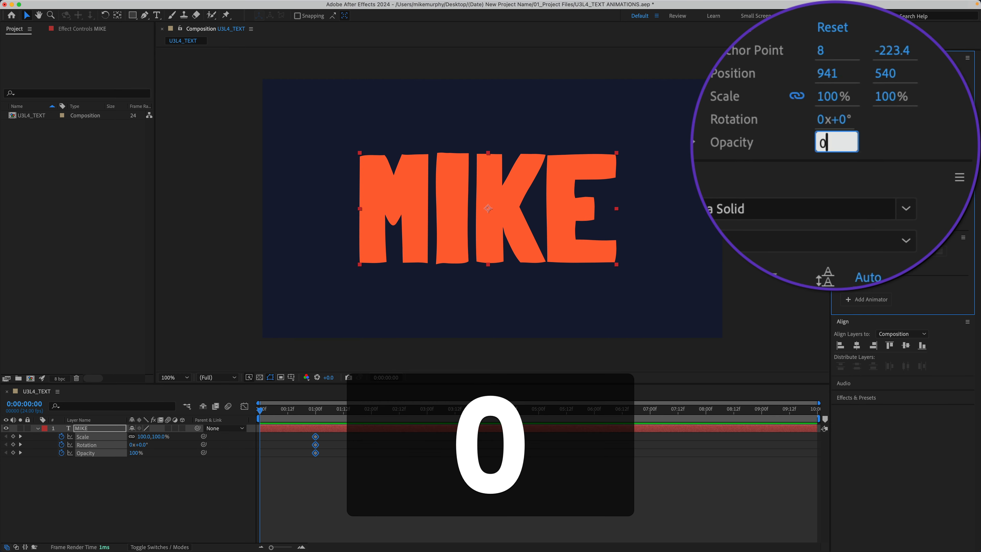
pyautogui.click(909, 143)
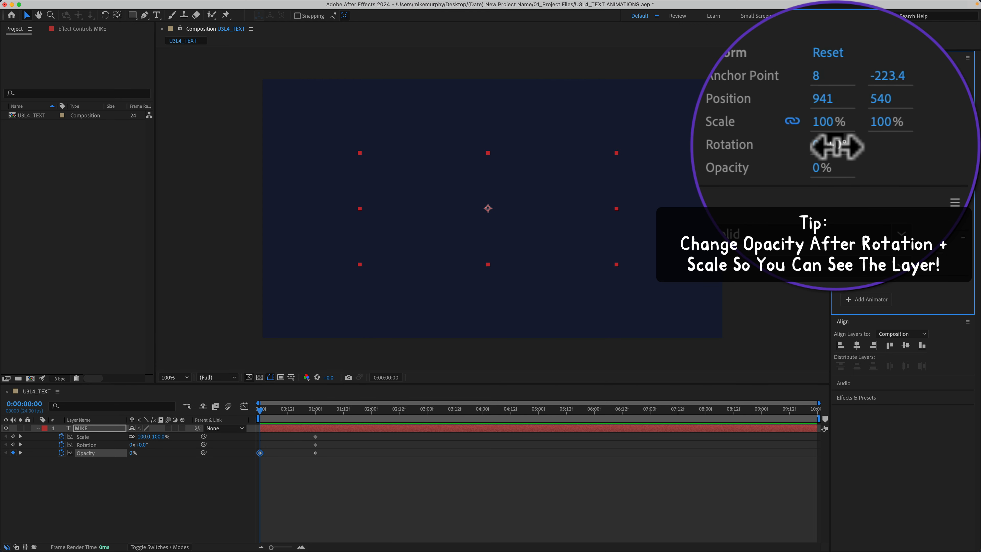
# Set the name layer's rotation to -10° and its scale to 50% at the start of the timeline
pyautogui.click(837, 147)
pyautogui.write('-')
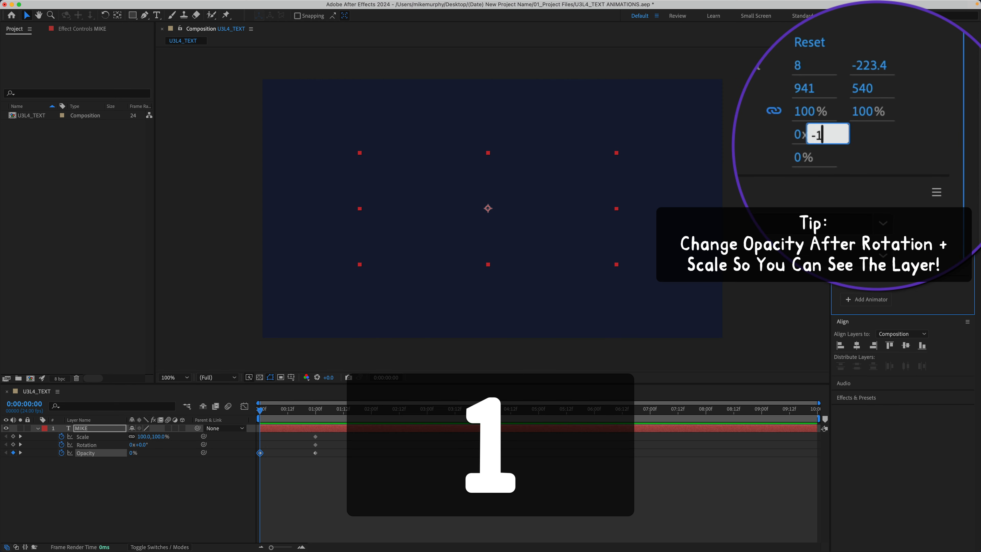
pyautogui.write('10')
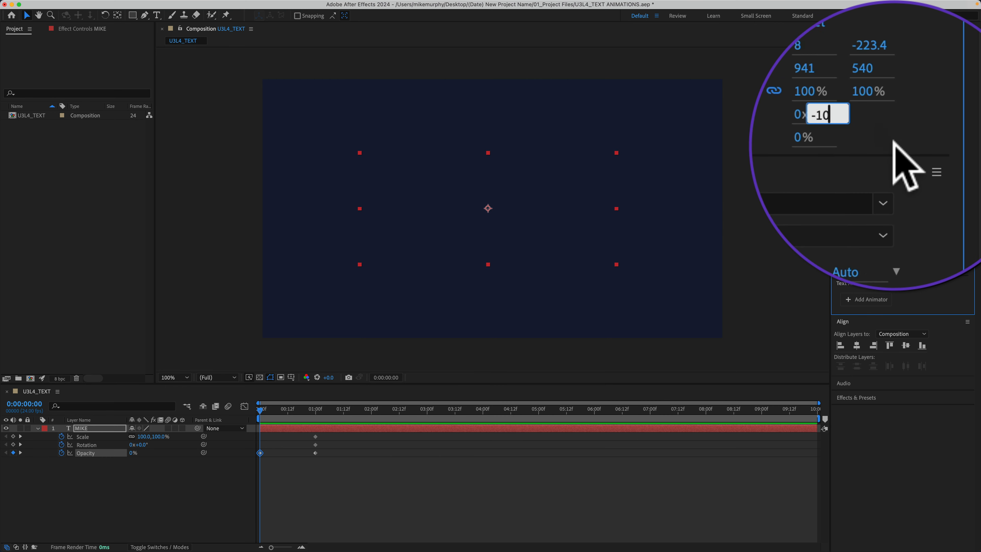
pyautogui.press('Return')
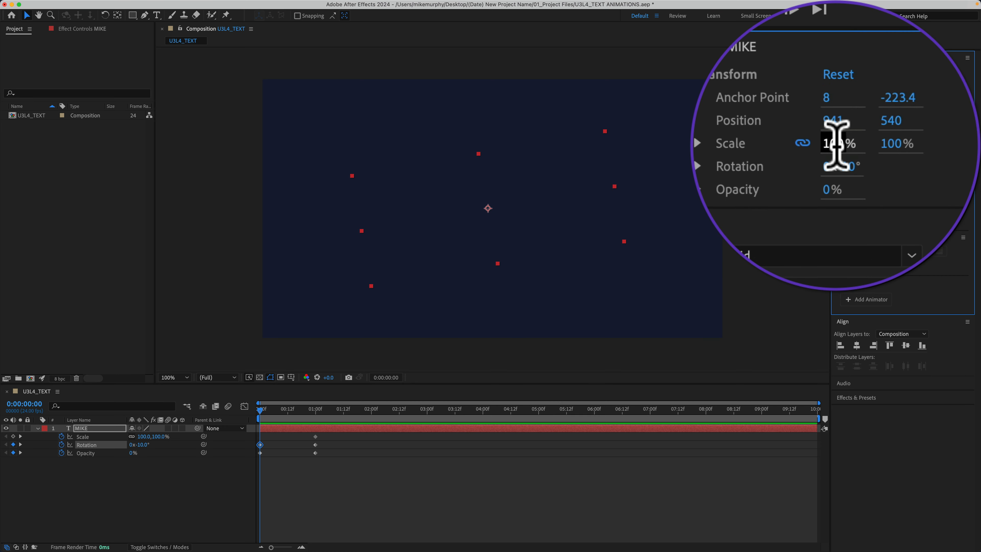
pyautogui.click(842, 139)
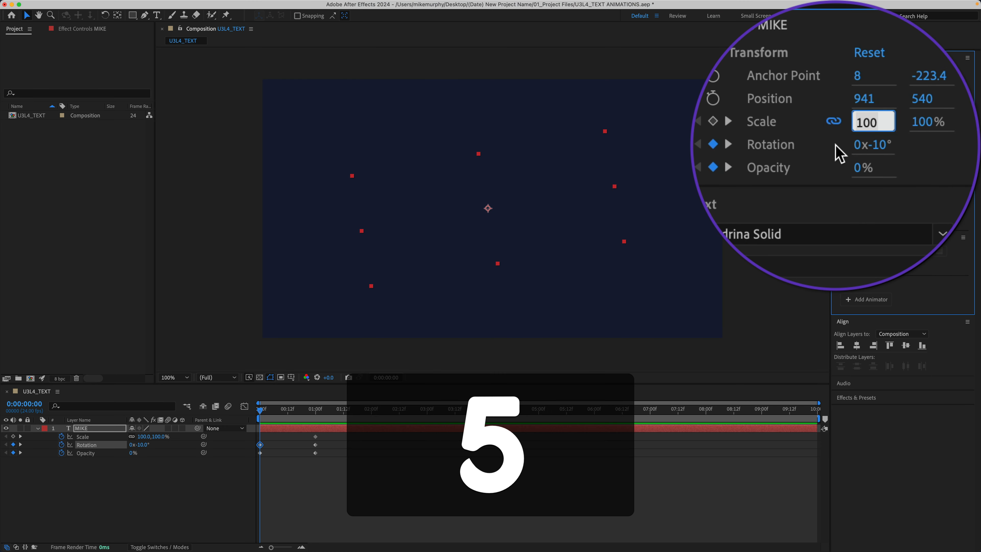
pyautogui.write('50')
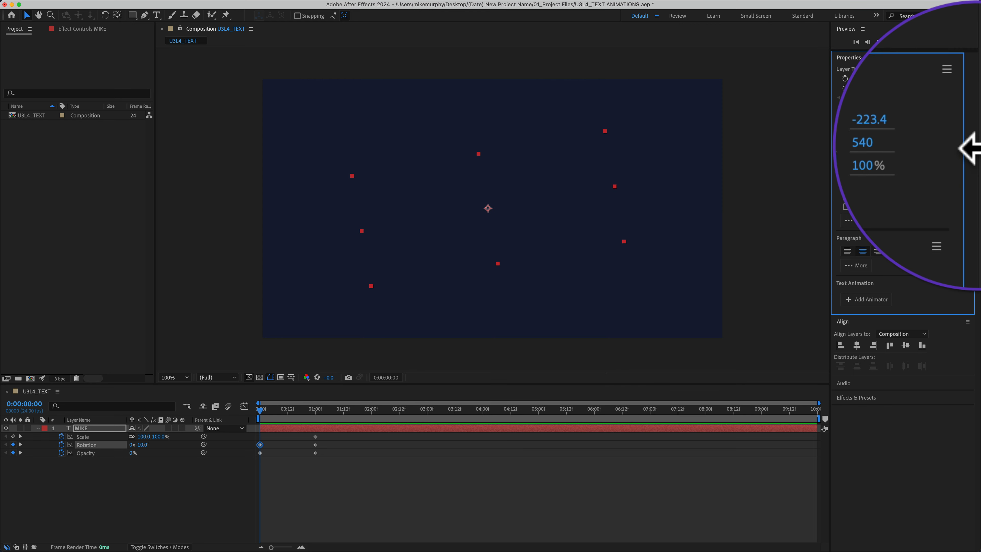
pyautogui.press('Return')
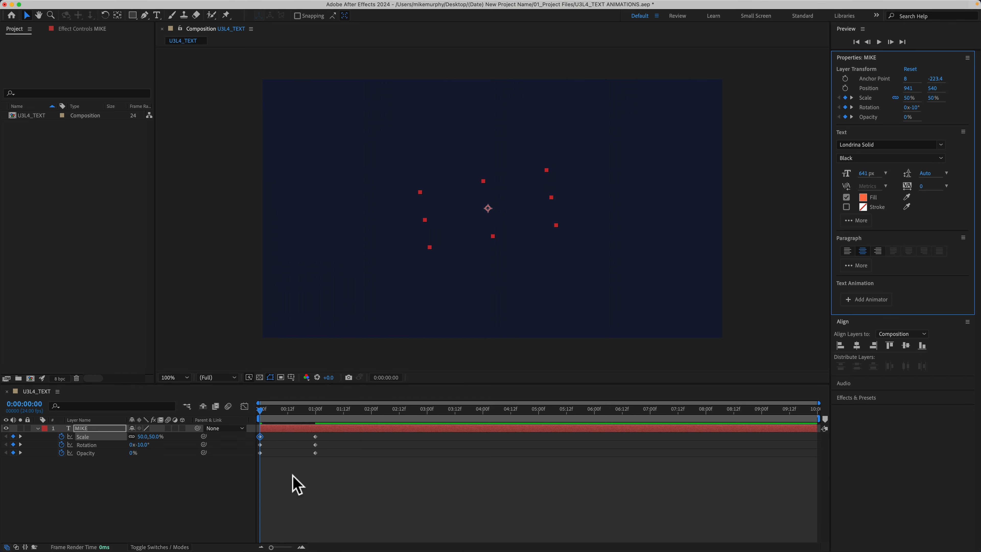
# Preview the name layer's scale, rotation and fade-in animation, and deselect the layer
pyautogui.press('space')
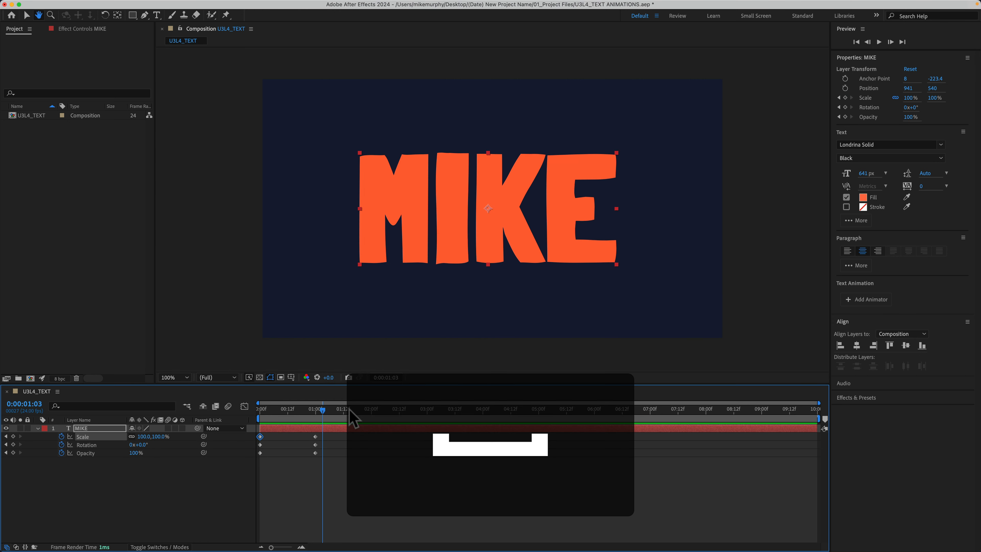
pyautogui.press('space')
pyautogui.click(330, 409)
pyautogui.click(304, 468)
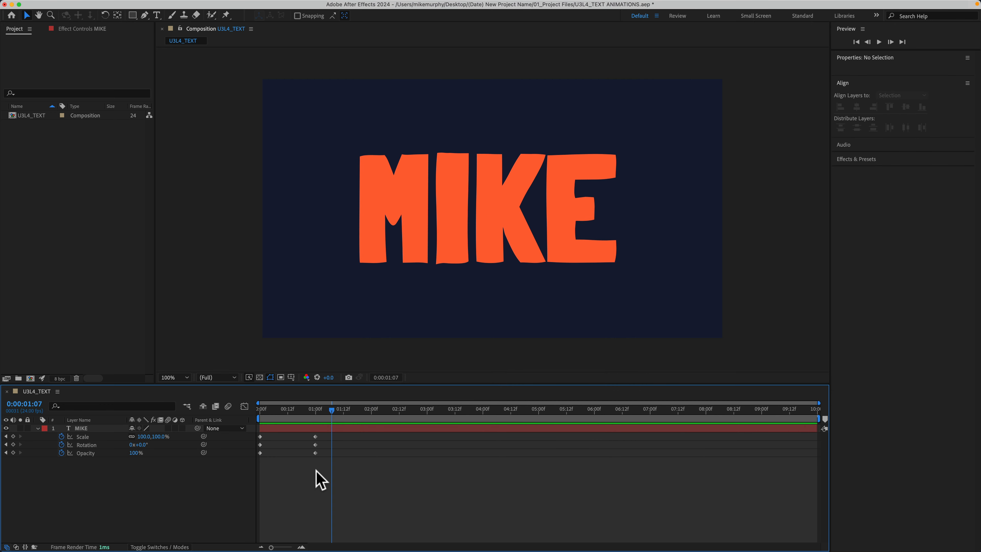
# Move the three end keyframes closer to the start and preview the shortened animation
pyautogui.moveTo(316, 470); pyautogui.dragTo(289, 436)
pyautogui.moveTo(326, 409); pyautogui.dragTo(244, 409)
pyautogui.press('space')
# Move the three end keyframes out to shortly before three seconds and preview the slower animation from the start
pyautogui.press('space')
pyautogui.moveTo(300, 472); pyautogui.dragTo(393, 435)
pyautogui.moveTo(318, 410); pyautogui.dragTo(261, 410)
# Move the three end keyframes to 12 frames, preview the faster animation from the start, and deselect the layer
pyautogui.press('space')
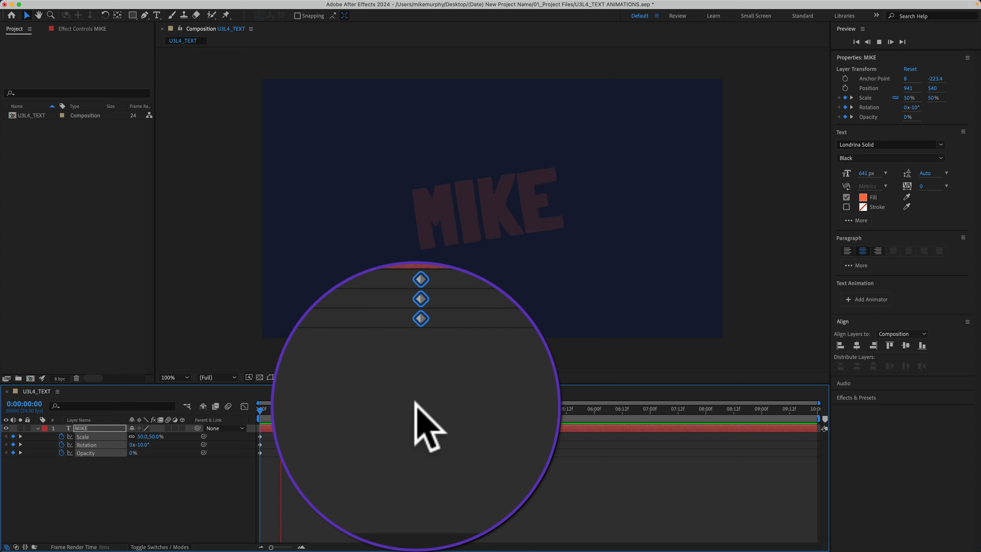
pyautogui.press('space')
pyautogui.moveTo(433, 478)
pyautogui.mouseDown()
pyautogui.moveTo(404, 433)
pyautogui.moveTo(289, 427)
pyautogui.mouseUp()
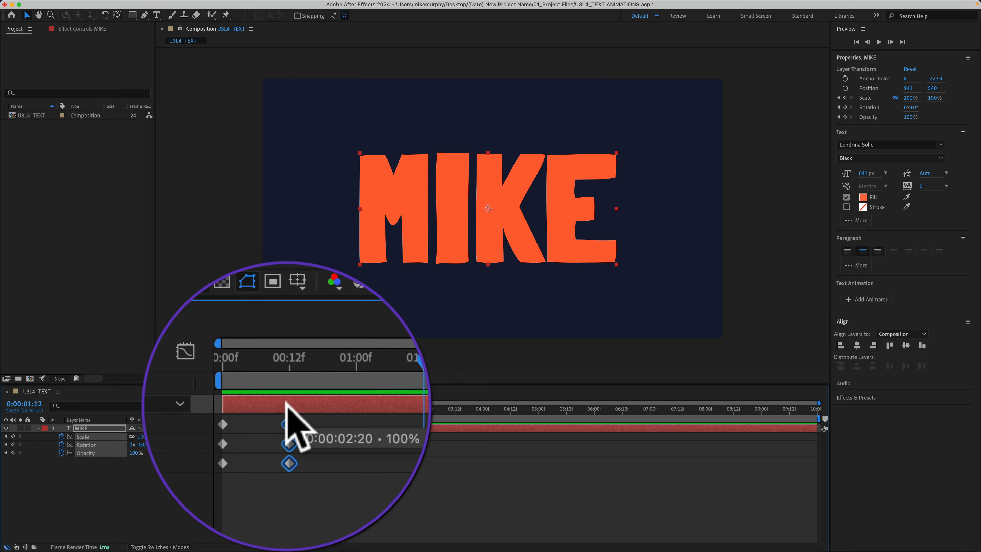
pyautogui.moveTo(339, 402); pyautogui.dragTo(257, 402)
pyautogui.press('space')
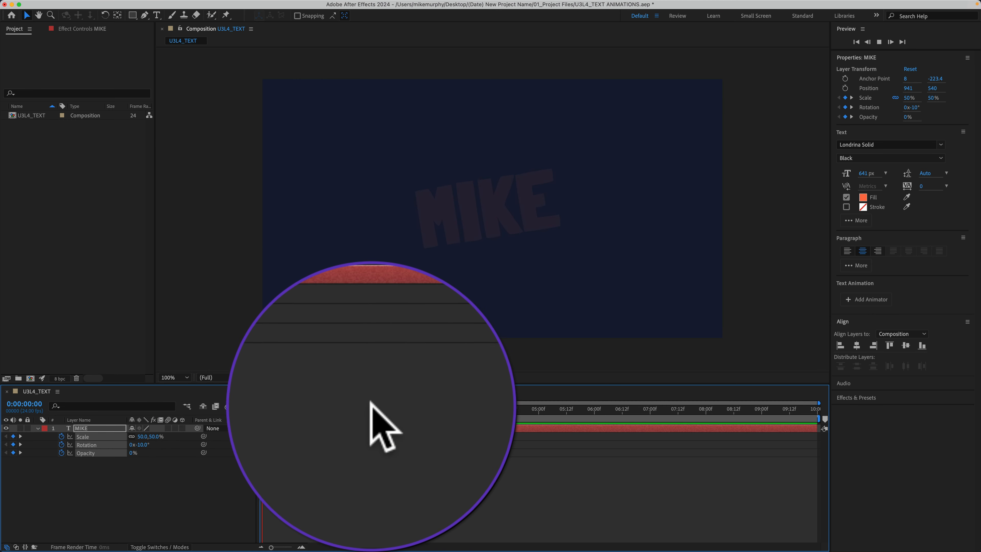
pyautogui.click(291, 497)
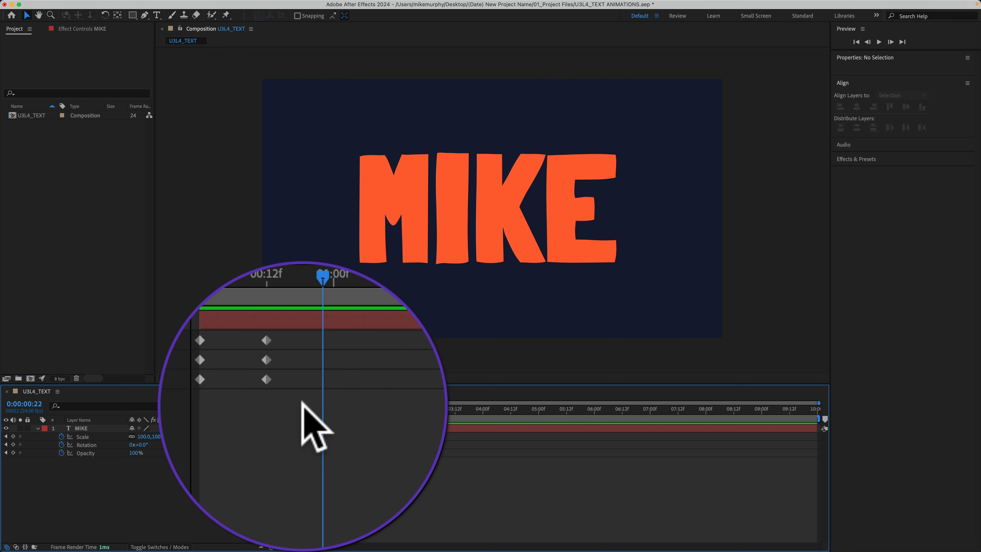
# Apply Easy Ease to all the start and end keyframes for scale, rotation and opacity, and deselect them
pyautogui.moveTo(303, 462); pyautogui.dragTo(243, 430)
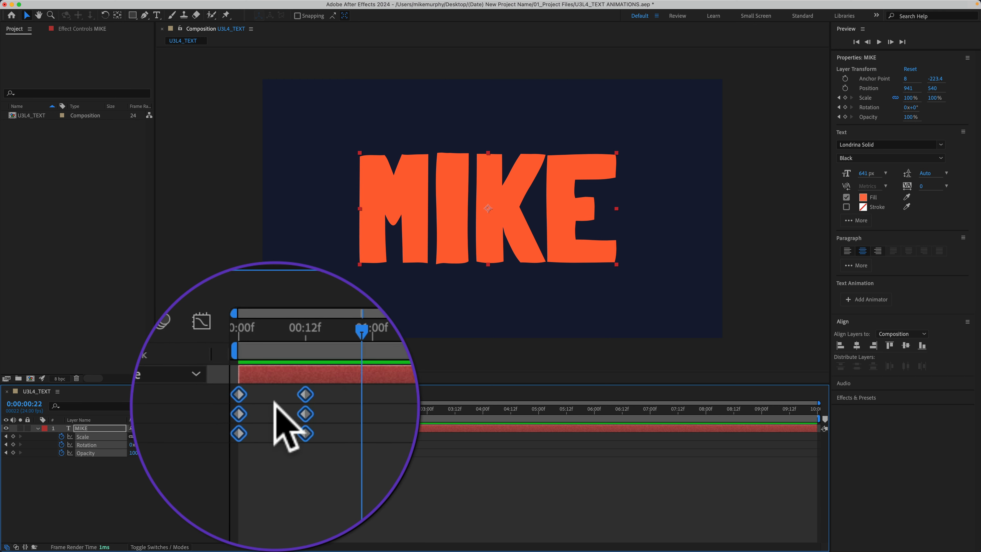
pyautogui.press('F9')
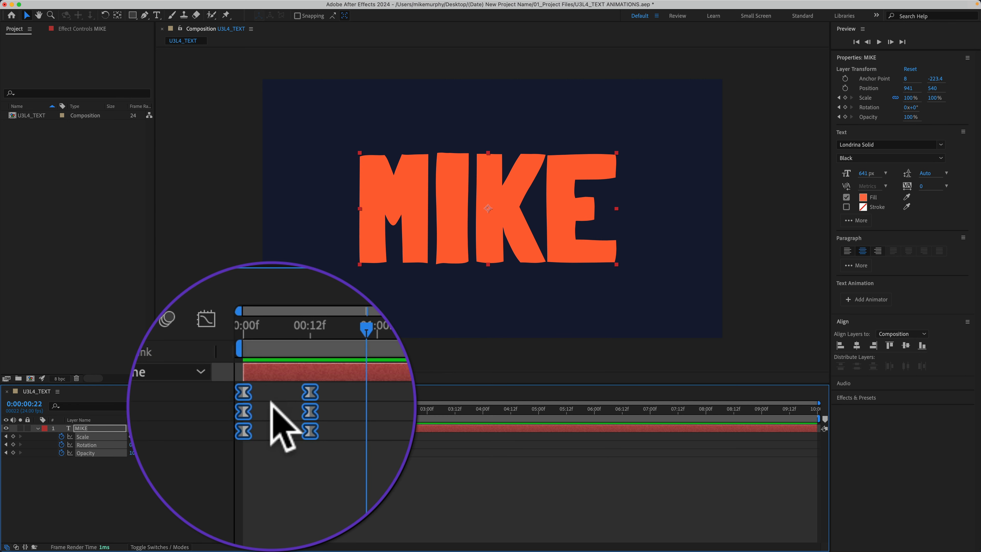
pyautogui.click(271, 440)
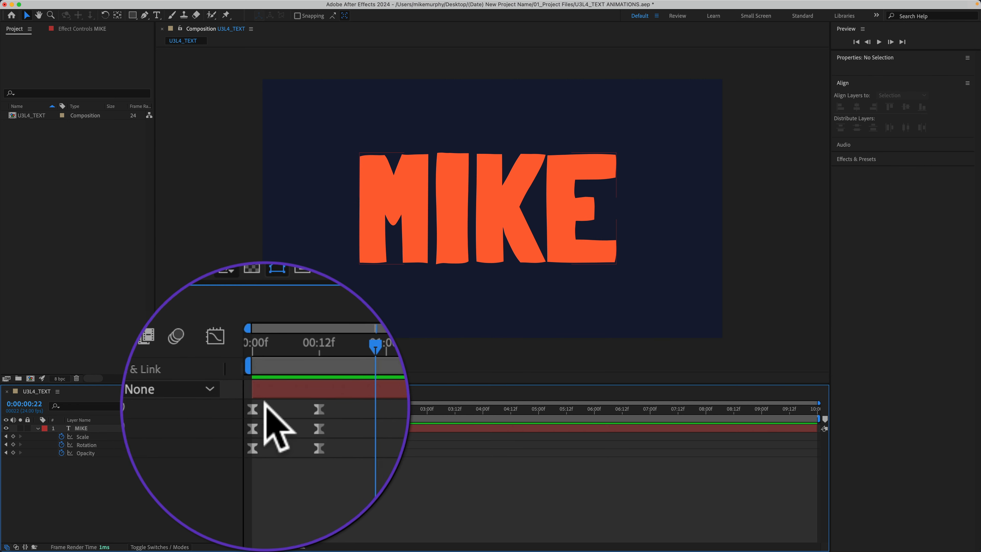
# Reselect all the name layer's keyframes and apply Easy Ease again through the Keyframe Assistant
pyautogui.moveTo(298, 462); pyautogui.dragTo(256, 429)
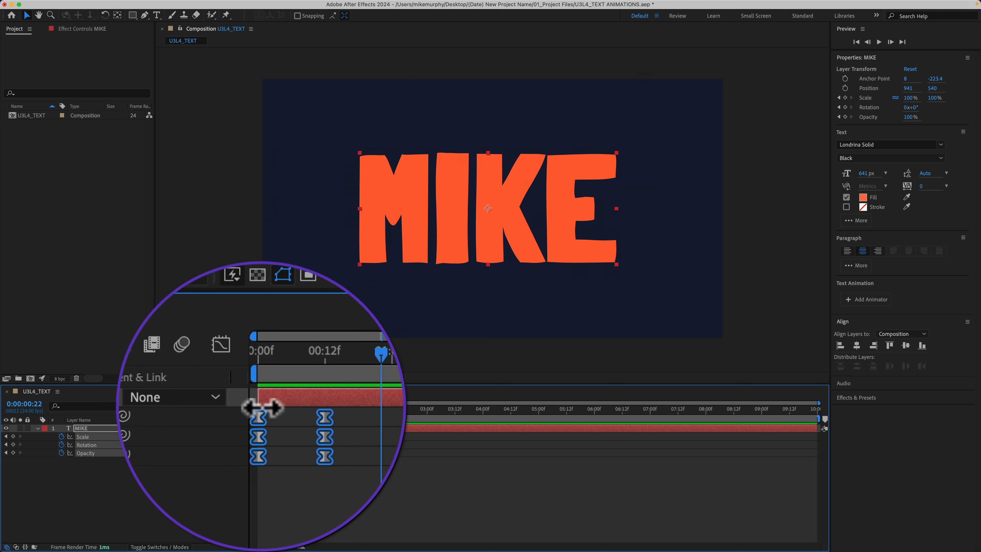
pyautogui.rightClick(259, 436)
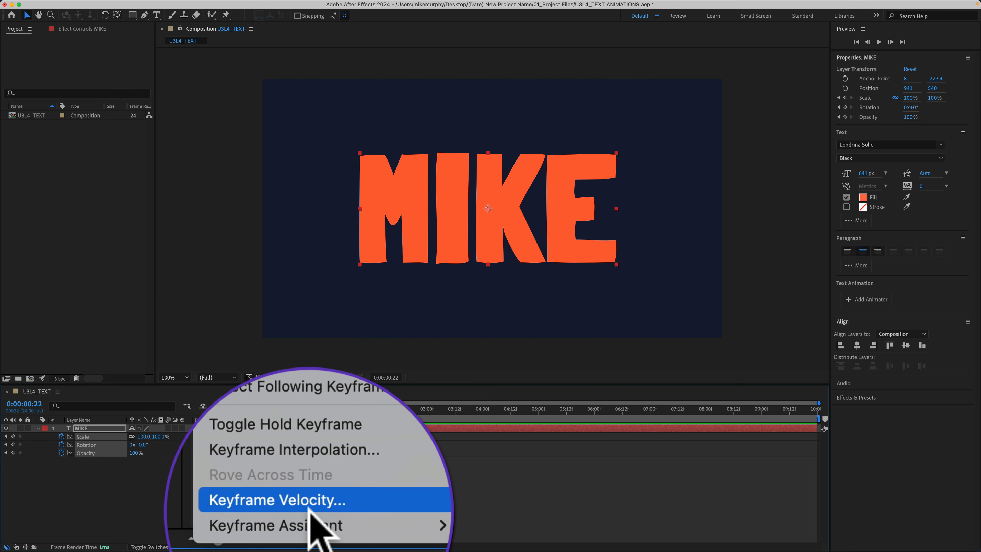
pyautogui.moveTo(317, 541)
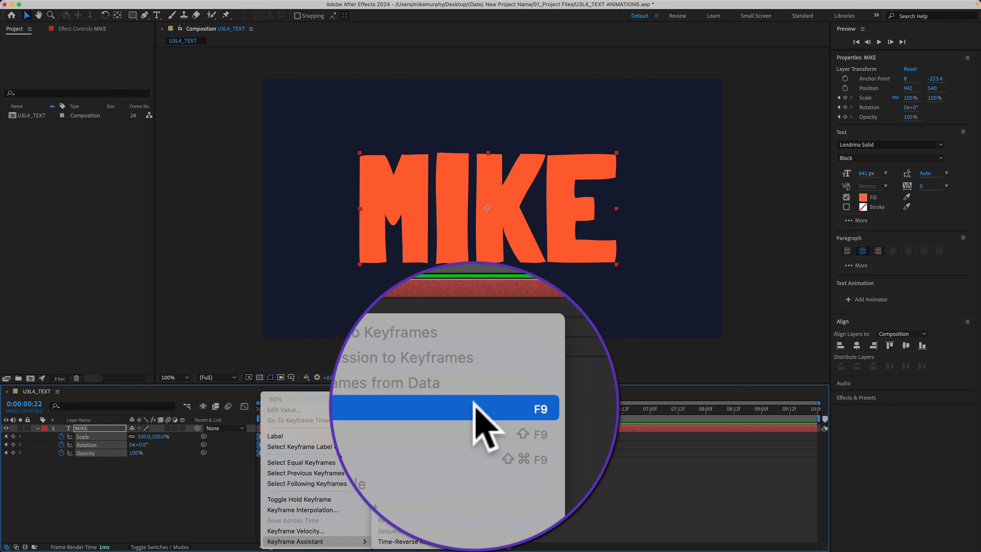
pyautogui.click(481, 476)
pyautogui.click(128, 499)
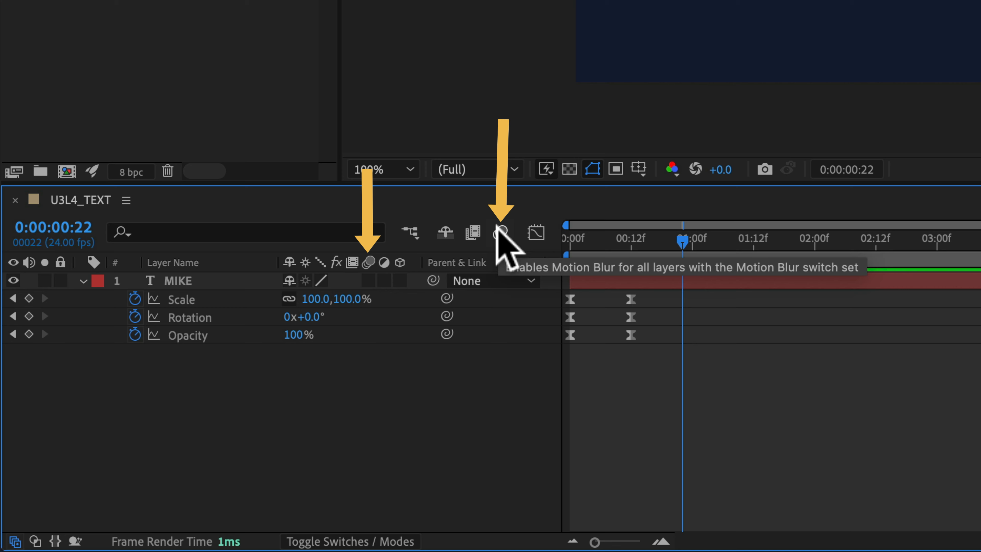
# Enable motion blur for the composition and turn on the name layer's Motion Blur switch
pyautogui.click(501, 233)
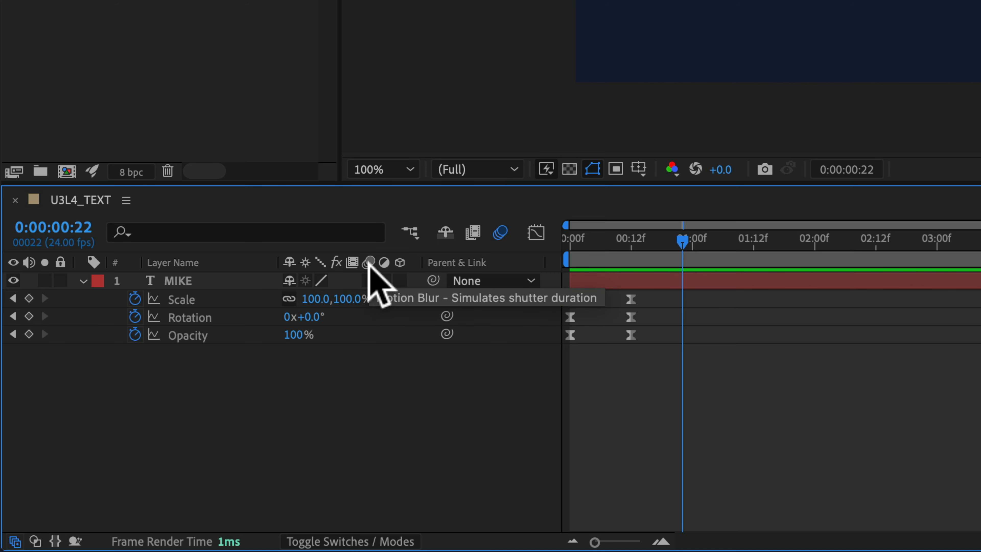
pyautogui.click(368, 281)
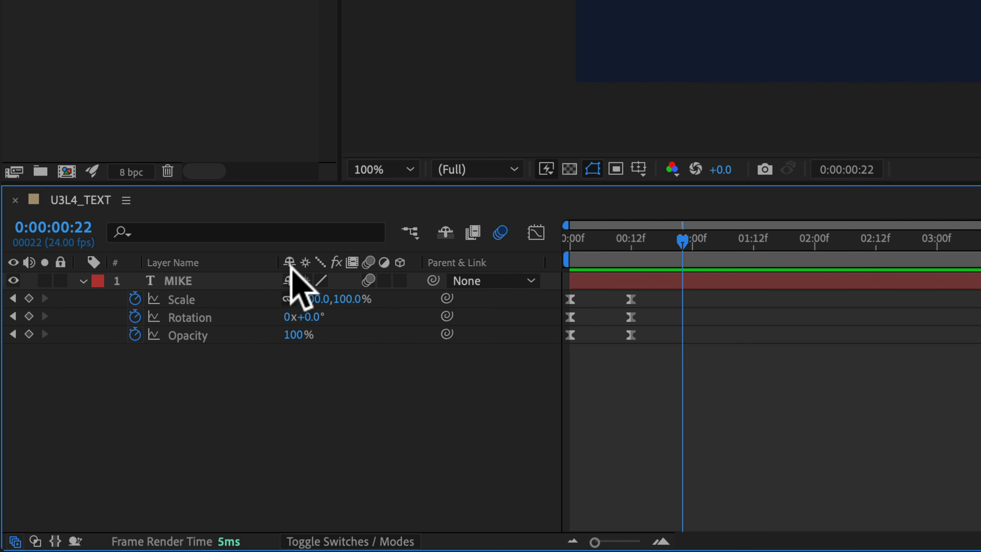
# Review the available timeline columns, and toggle the layer columns from Switches to Modes and back
pyautogui.rightClick(231, 259)
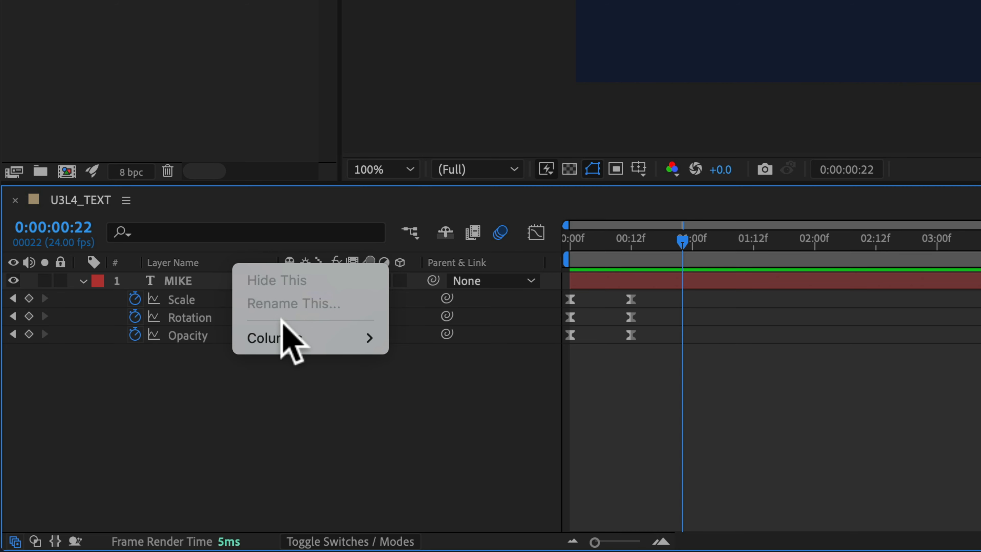
pyautogui.moveTo(282, 338)
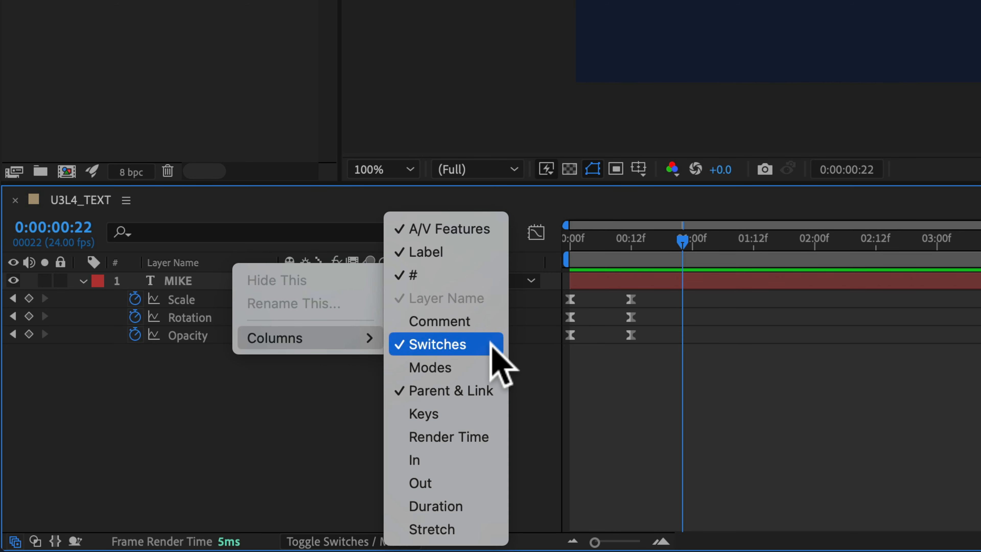
pyautogui.click(337, 392)
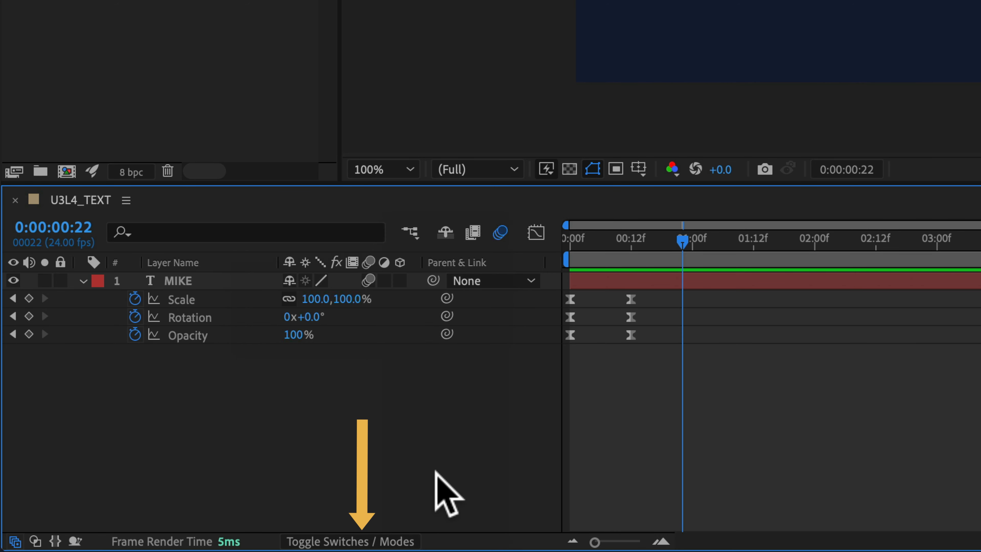
pyautogui.click(359, 541)
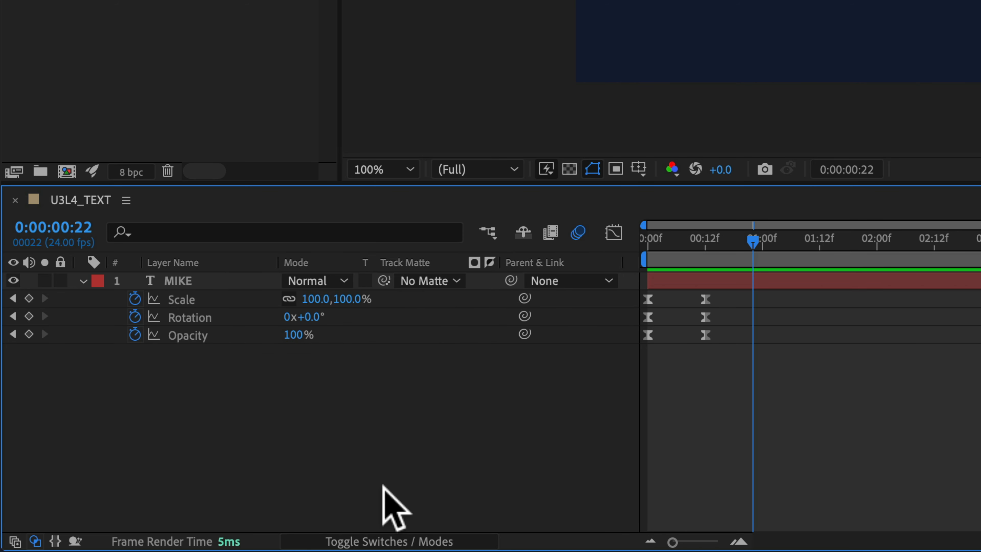
pyautogui.click(379, 535)
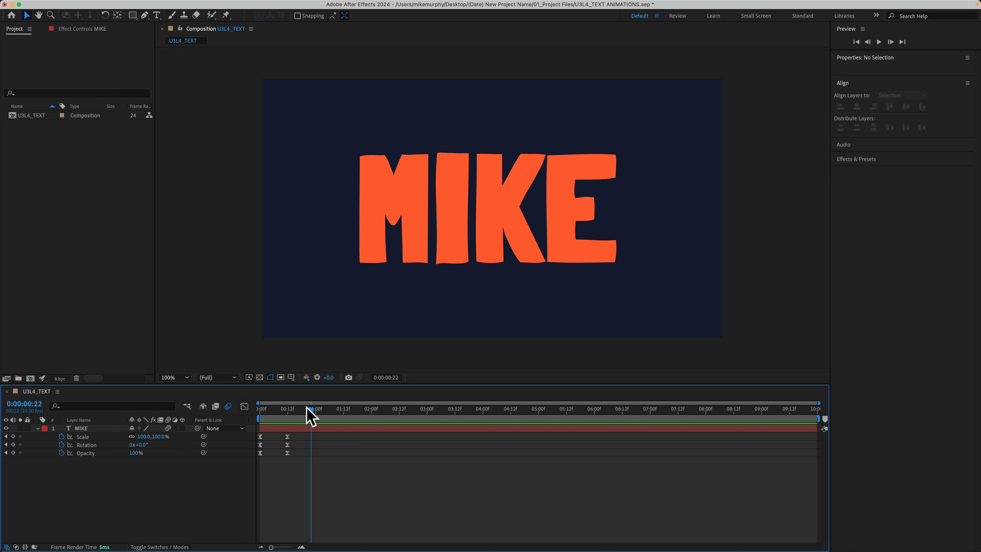
# Move the current time to 0:00:00:05 to examine the motion blur on the name text
pyautogui.moveTo(311, 414); pyautogui.dragTo(271, 412)
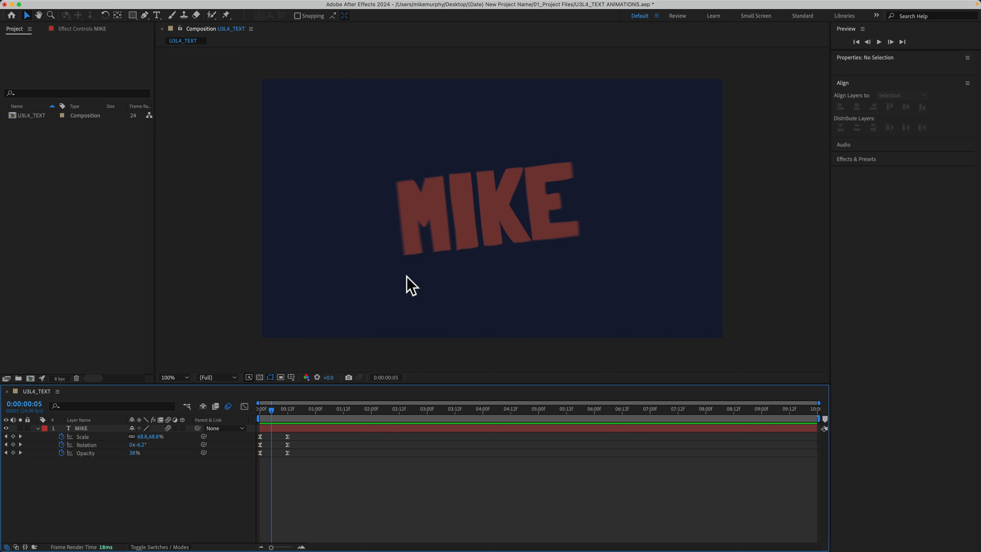